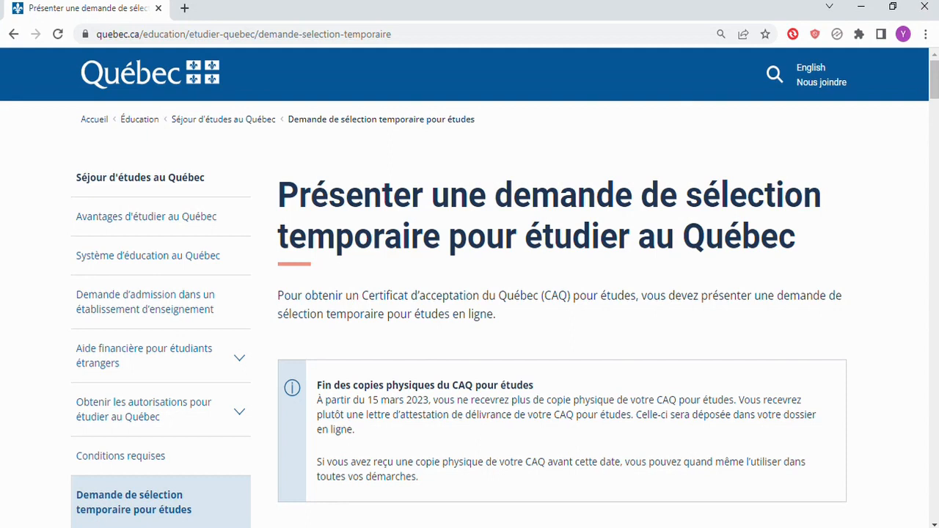
Scroll the quebec.ca page down to the 'Accéder à la demande de sélection temporaire pour études' button
scroll(470, 293, down, 5)
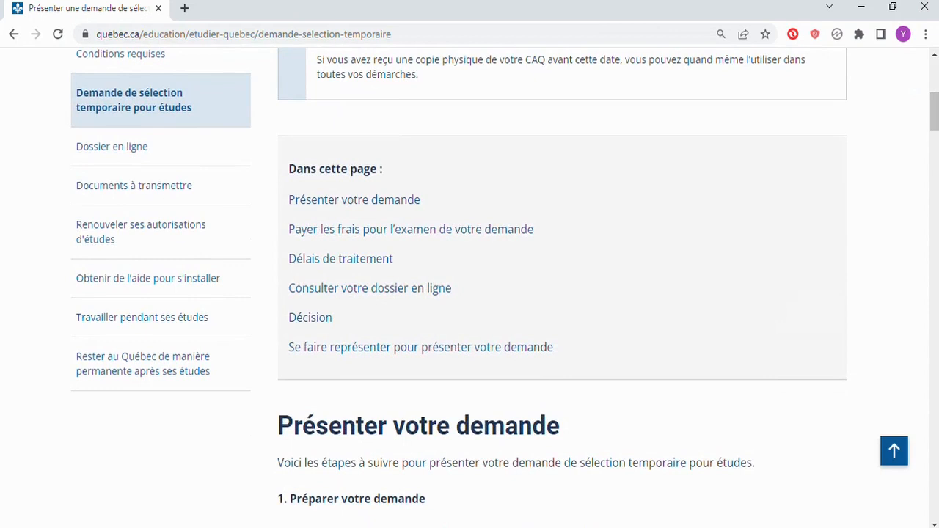
scroll(469, 293, down, 12)
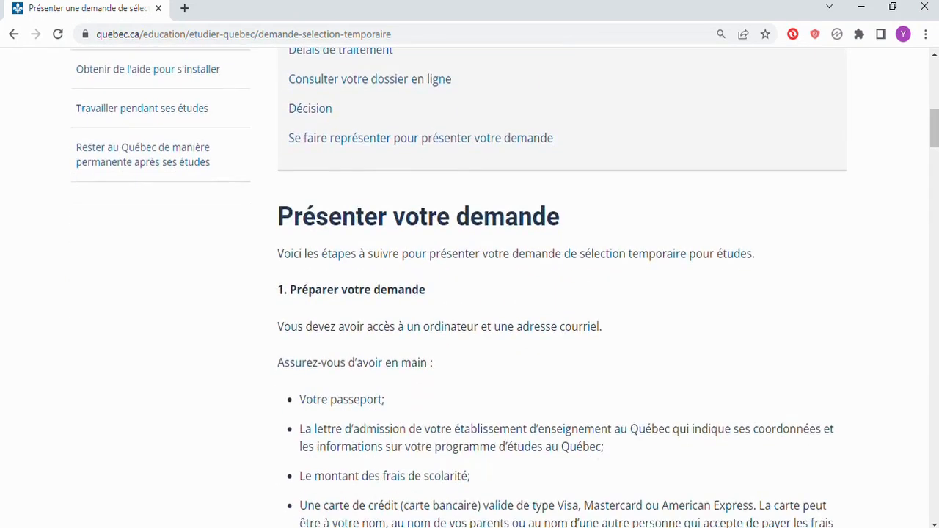
scroll(469, 293, down, 2)
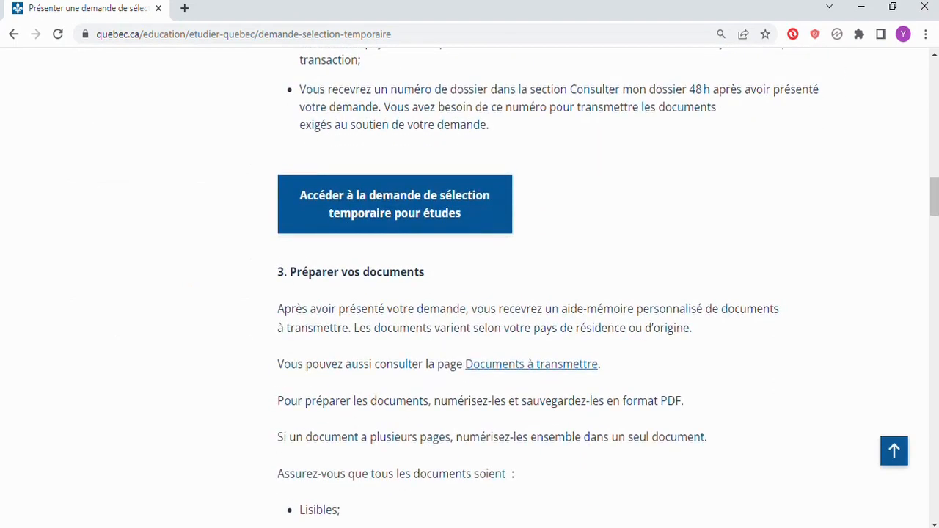
Start a new online application and enter the birth surname and first name
click(395, 205)
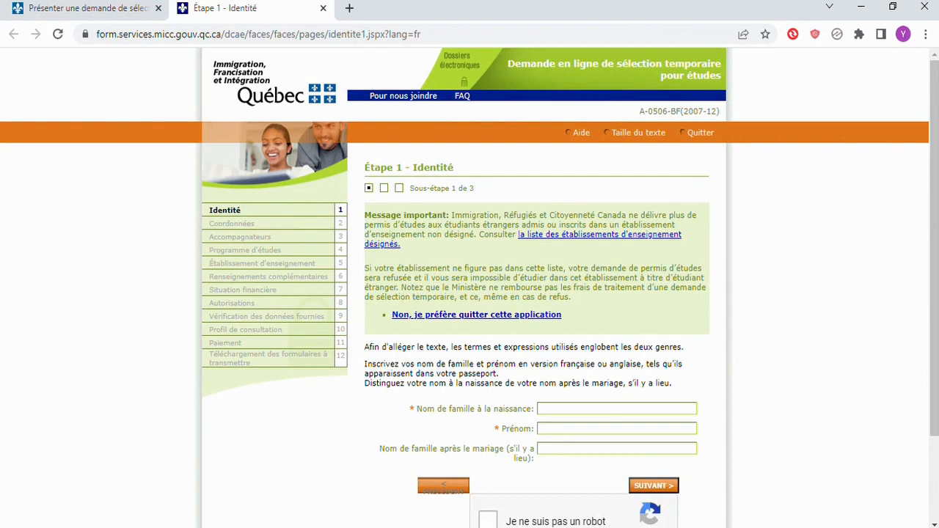
click(618, 409)
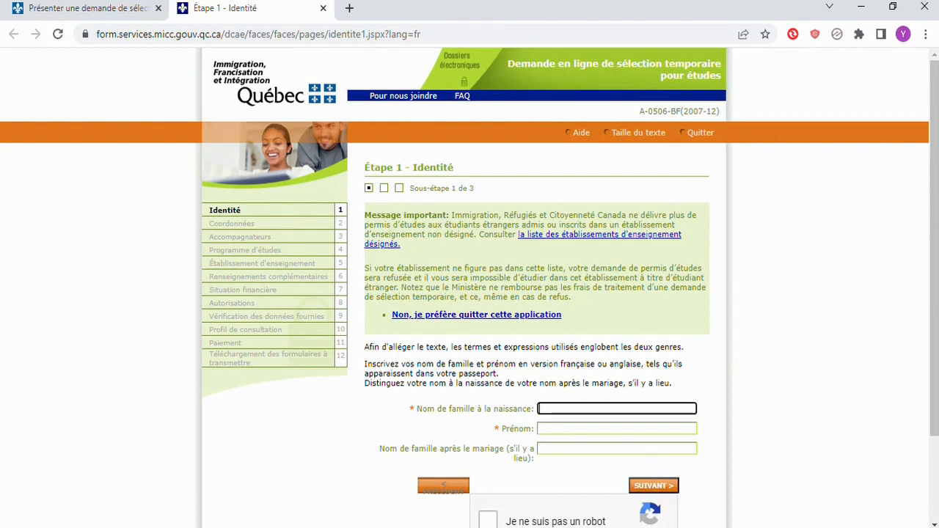
text(Nom)
key(Tab)
text(Prenon)
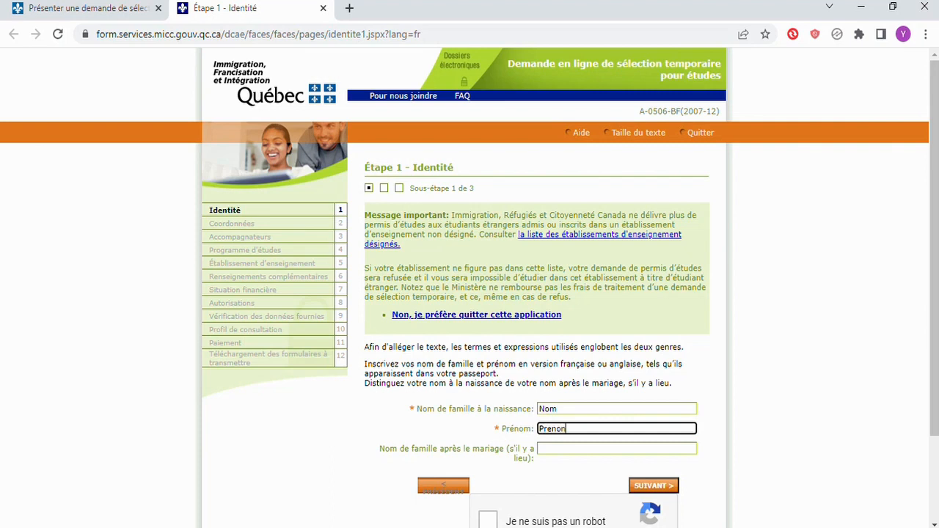
key(BackSpace)
text(m)
Tick the reCAPTCHA check and submit the names to reach identity sub-step 2
scroll(470, 287, down, 2)
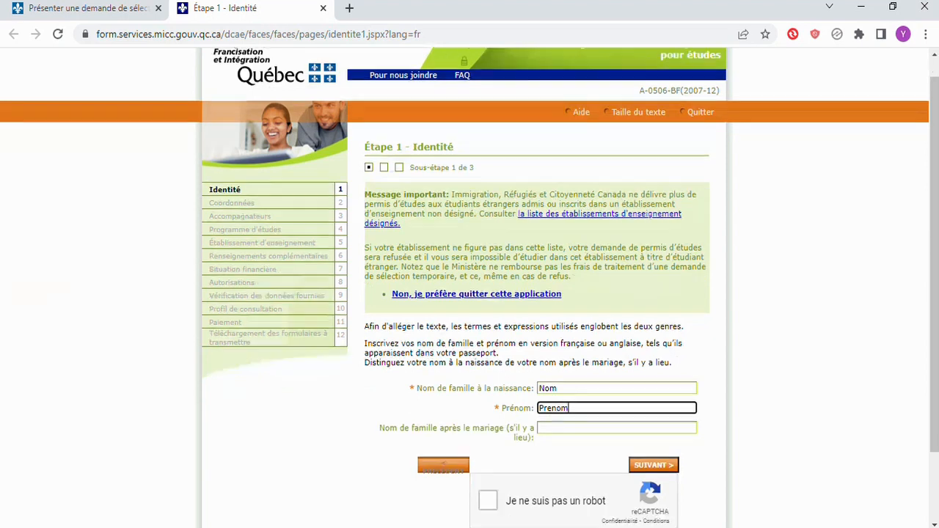
click(488, 422)
click(653, 387)
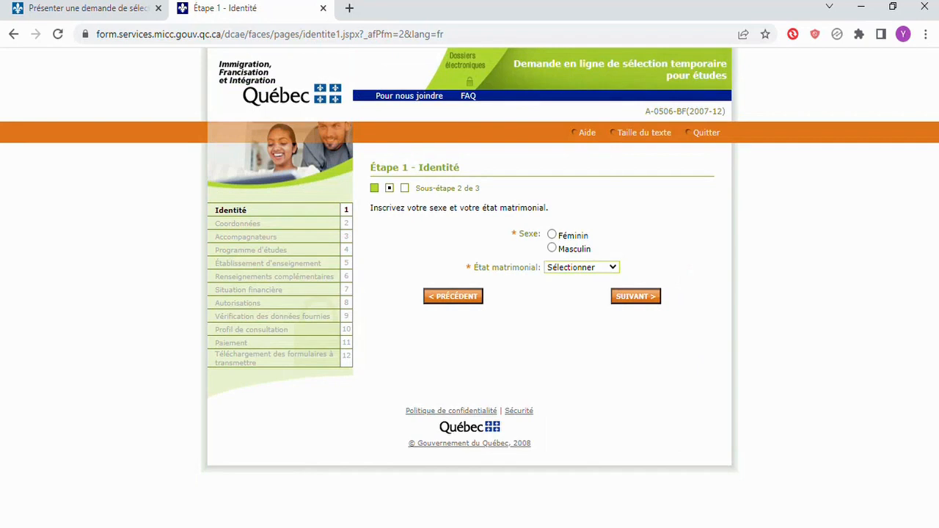
Choose Féminin as sex and Célibataire as marital status, then continue to sub-step 3
click(552, 234)
click(575, 301)
click(582, 267)
click(570, 290)
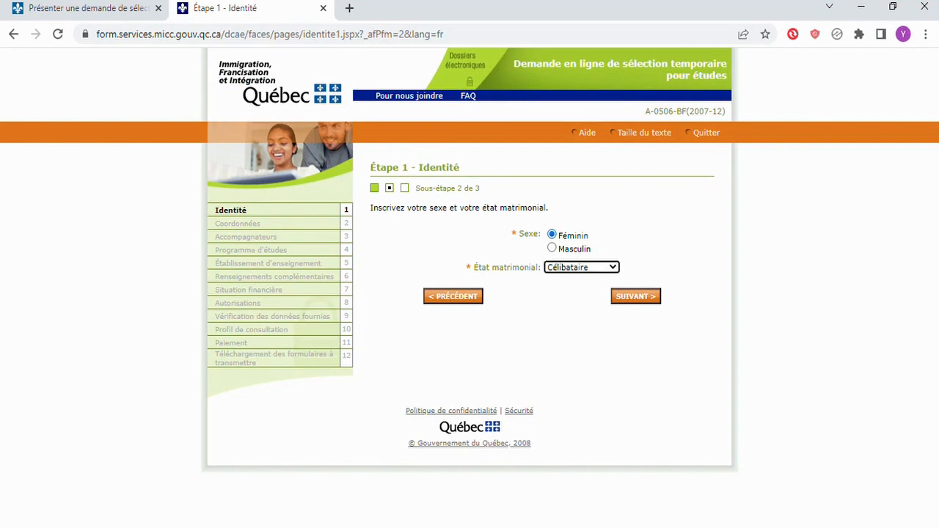
click(636, 297)
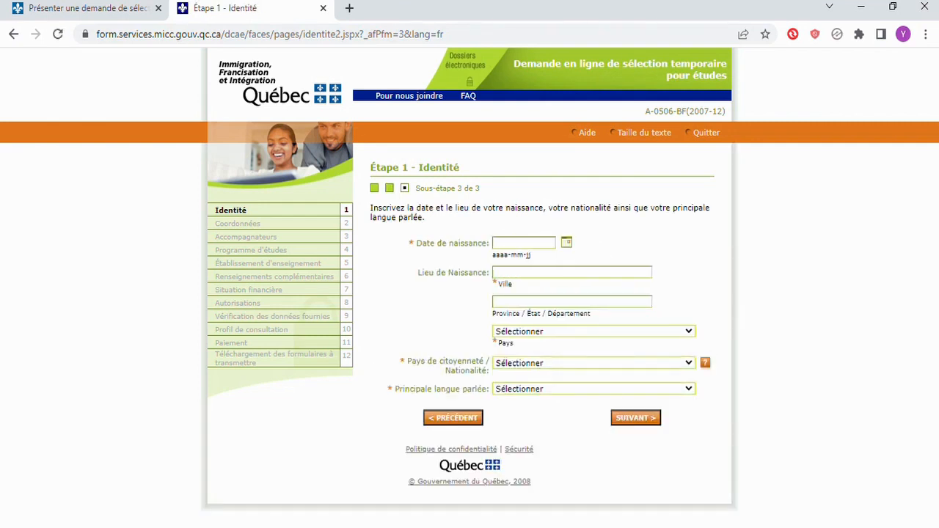
Enter birth date 2000-01-01 and birth city Dakar, leaving the province blank
click(523, 243)
click(523, 262)
click(572, 273)
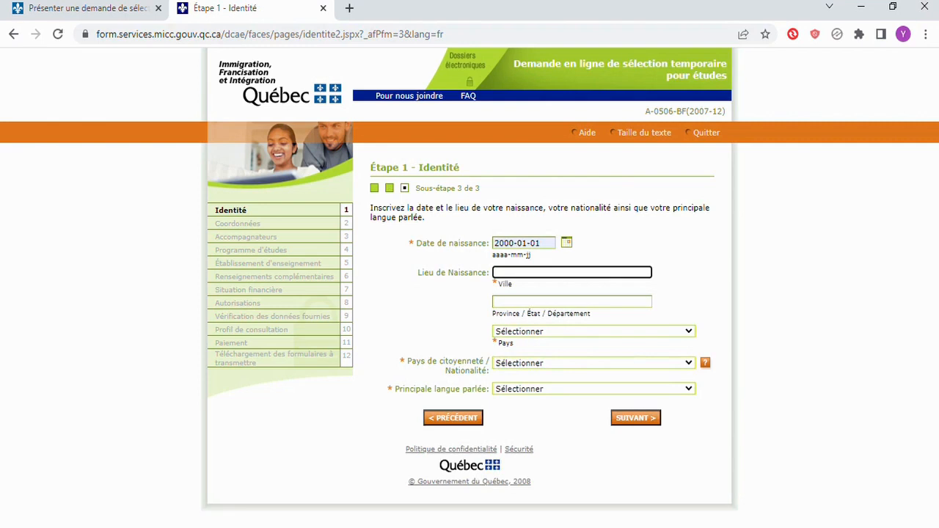
text(Dakar)
click(572, 301)
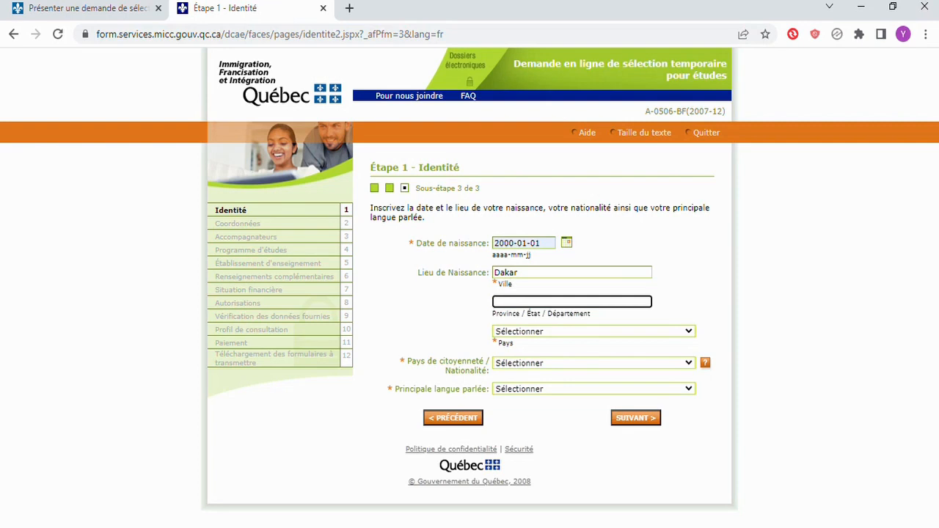
text(s.0)
key(BackSpace)
key(BackSpace)
key(BackSpace)
click(594, 332)
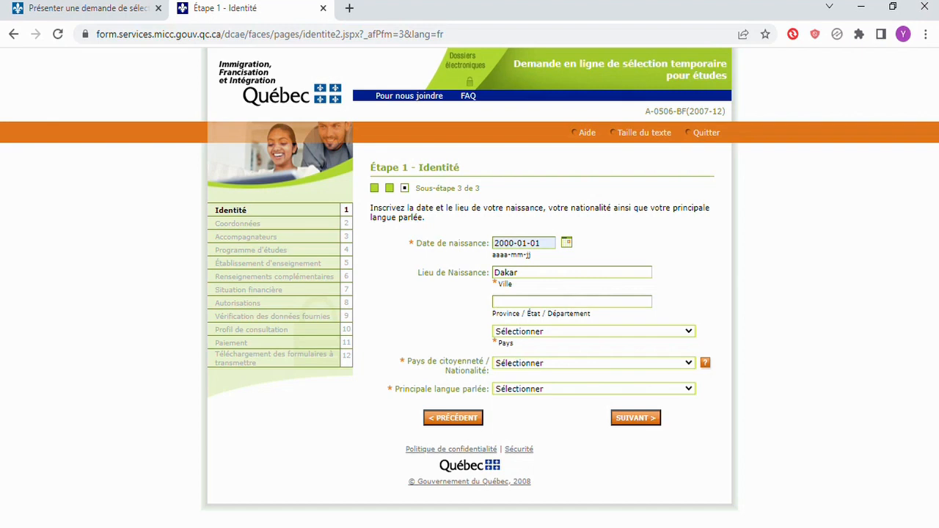
Set Sénégal as birth country and nationality, Afrikaans as spoken language, and submit to Étape 2
text(sen)
click(593, 363)
text(se)
text(négal)
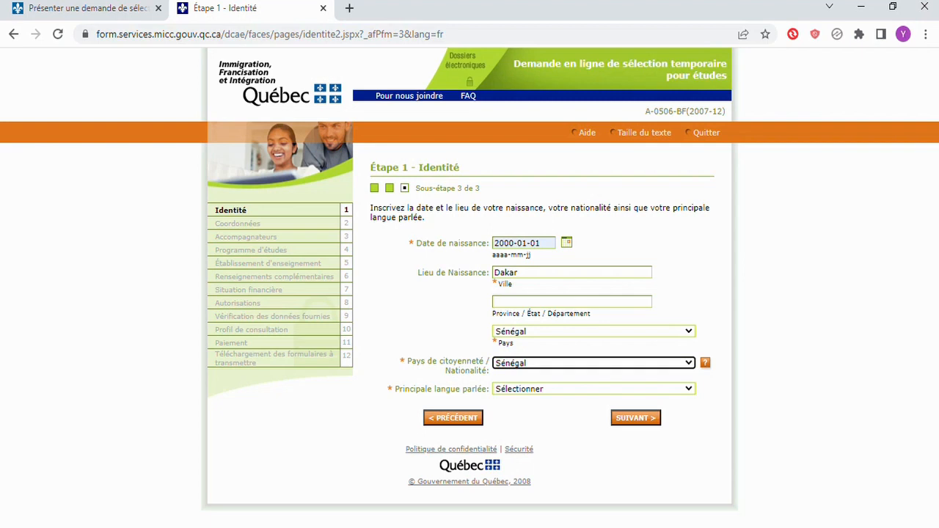
click(594, 389)
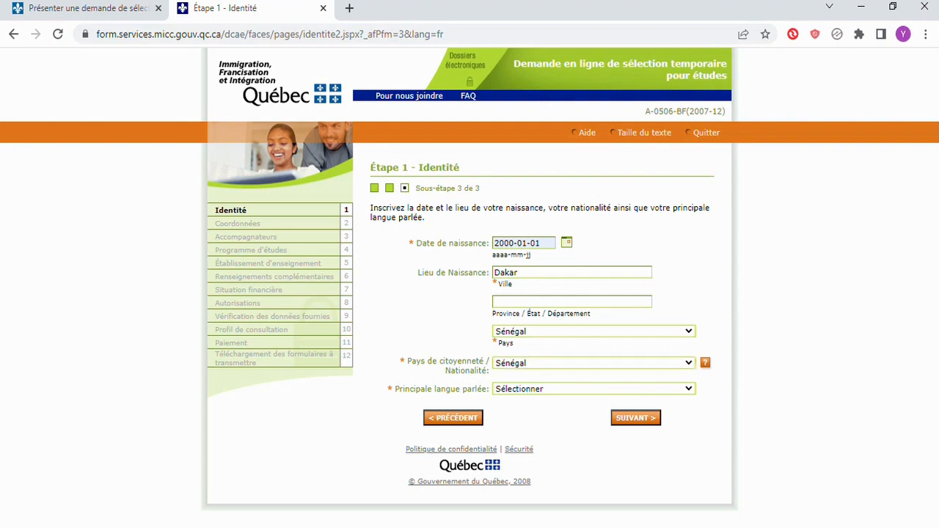
key(Down)
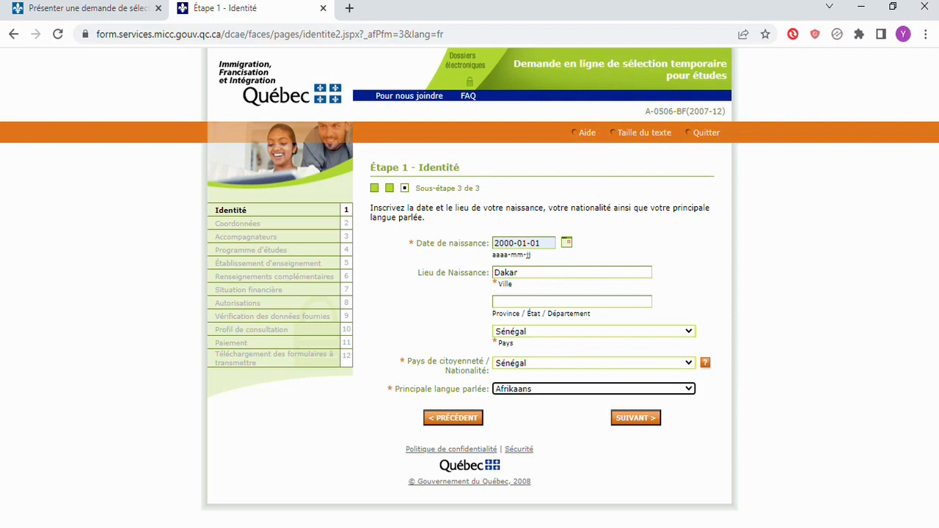
click(636, 418)
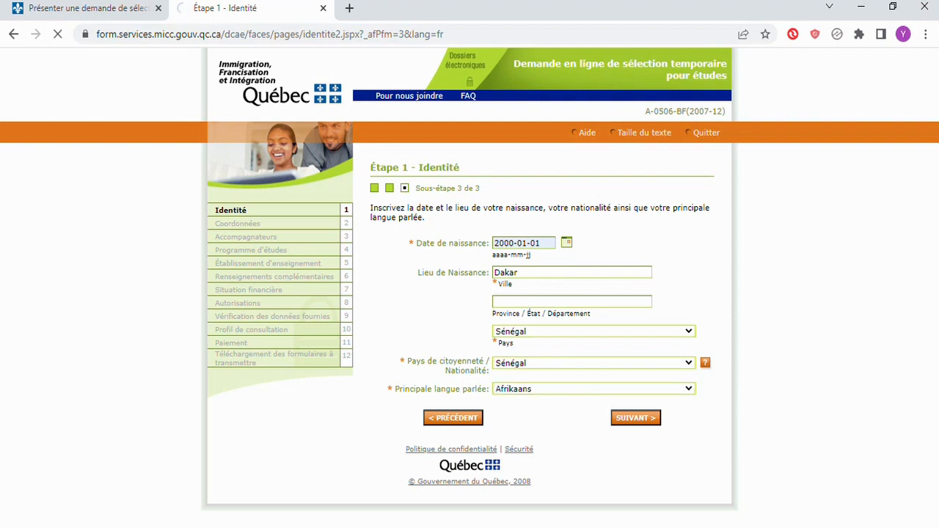
scroll(582, 254, down, 1)
click(582, 216)
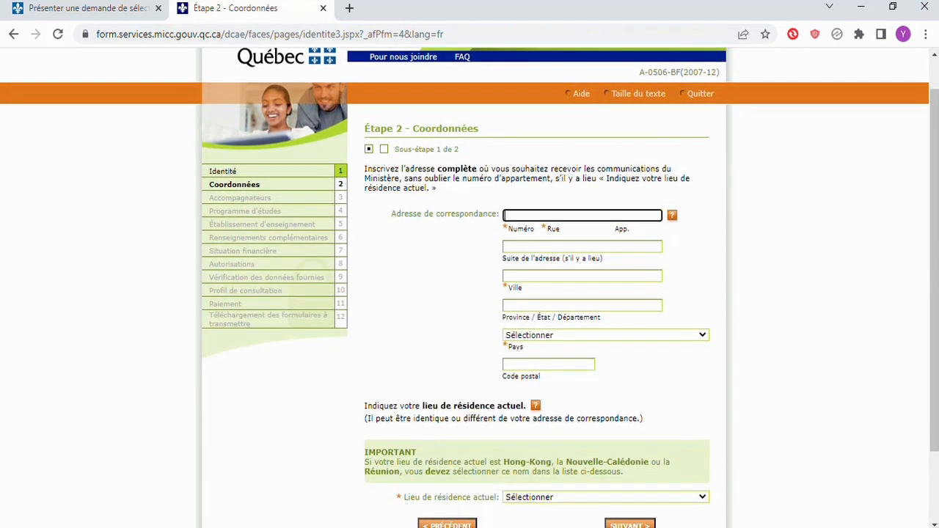
click(688, 259)
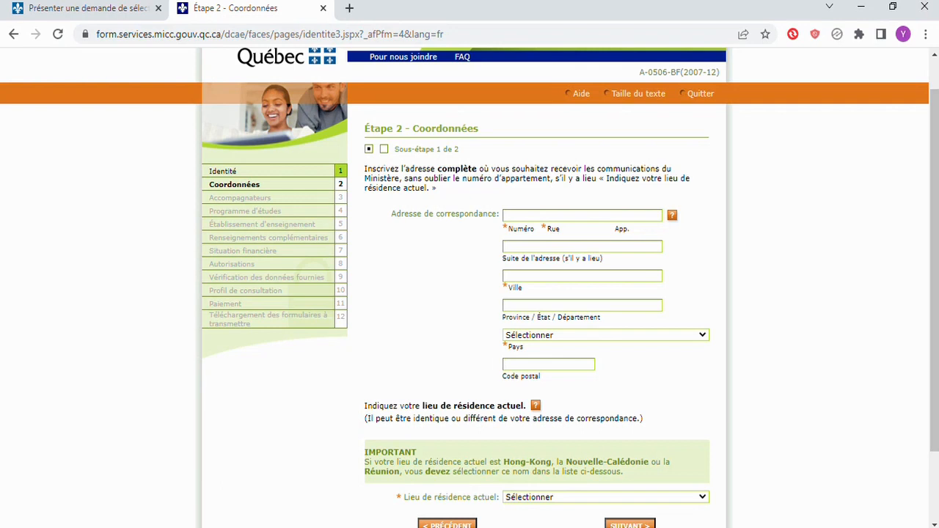
Enter the street address, city Dakar, country Sénégal and the postal code
click(558, 216)
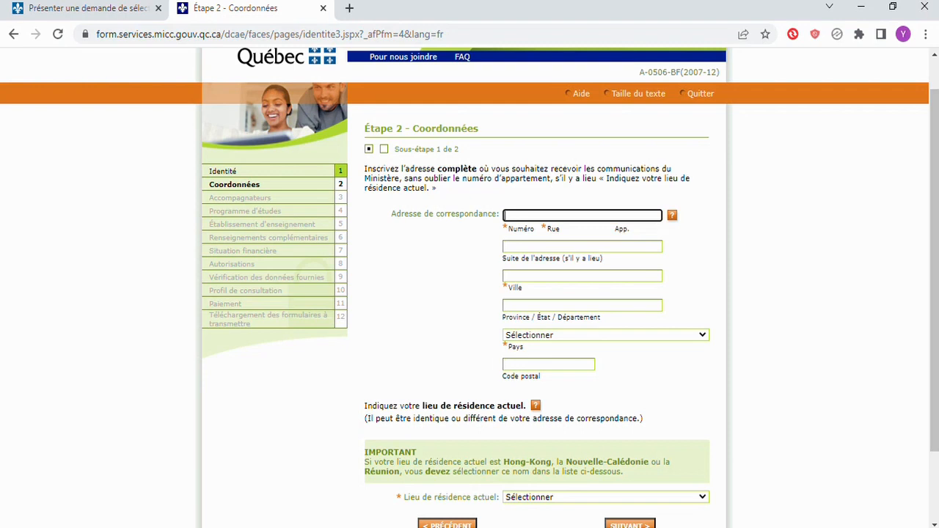
text(11 Rue)
click(582, 276)
text(Da)
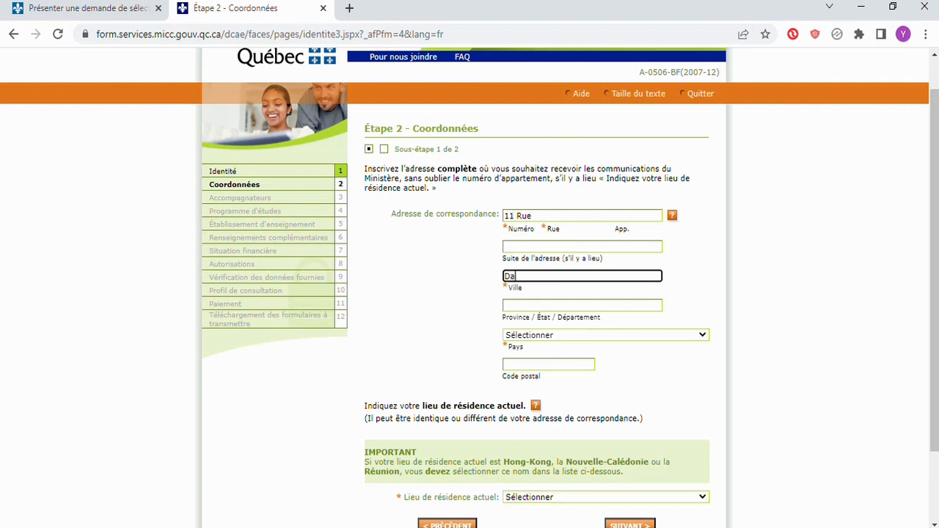
text(kar)
key(Tab)
scroll(470, 287, down, 1)
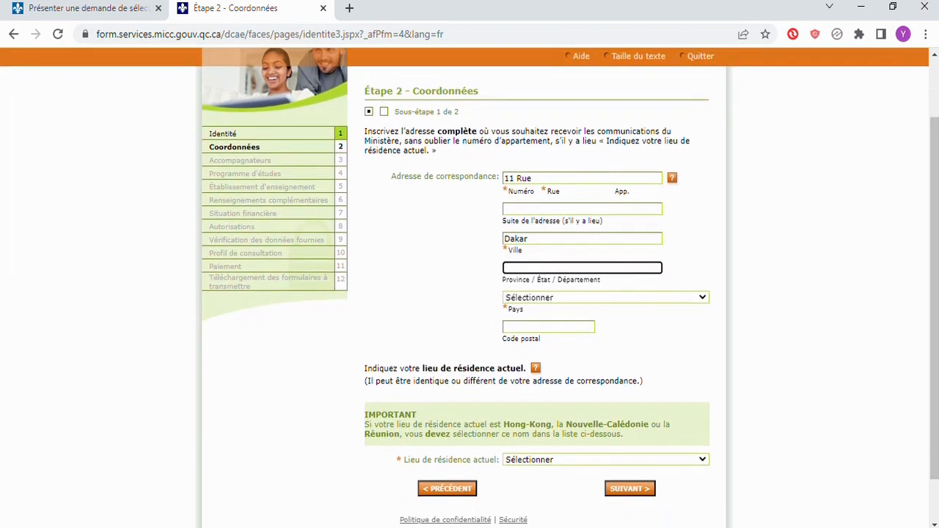
key(Tab)
key(e)
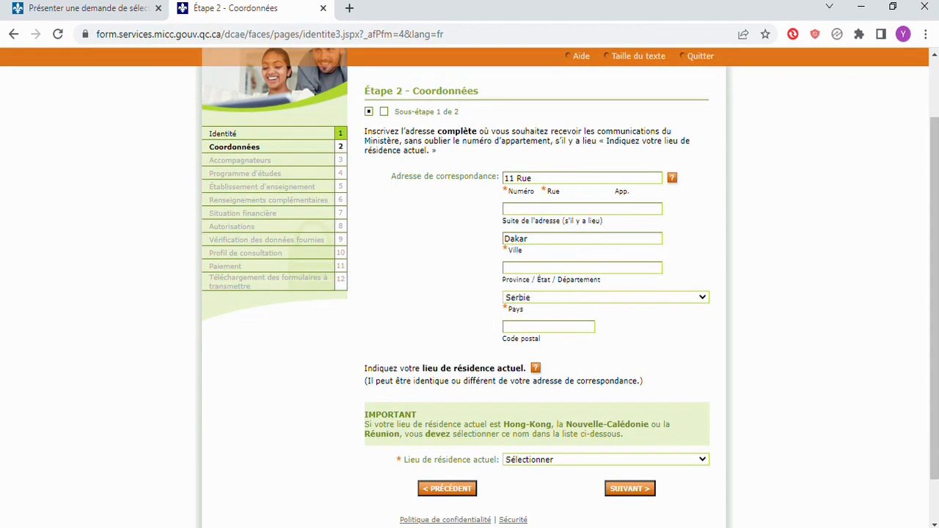
key(n)
key(Tab)
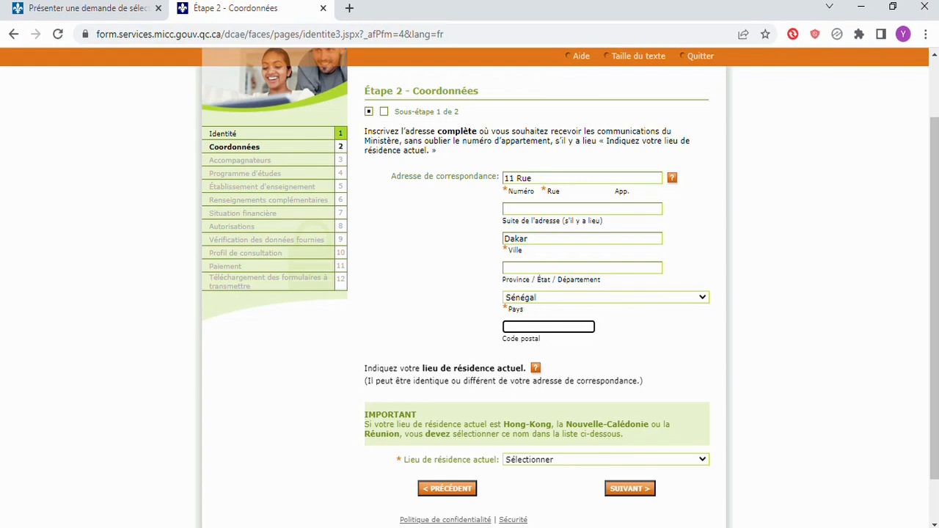
text(BP11111)
Complete the postal code, set current residence to Sénégal, and continue to the contact sub-step
scroll(469, 294, down, 2)
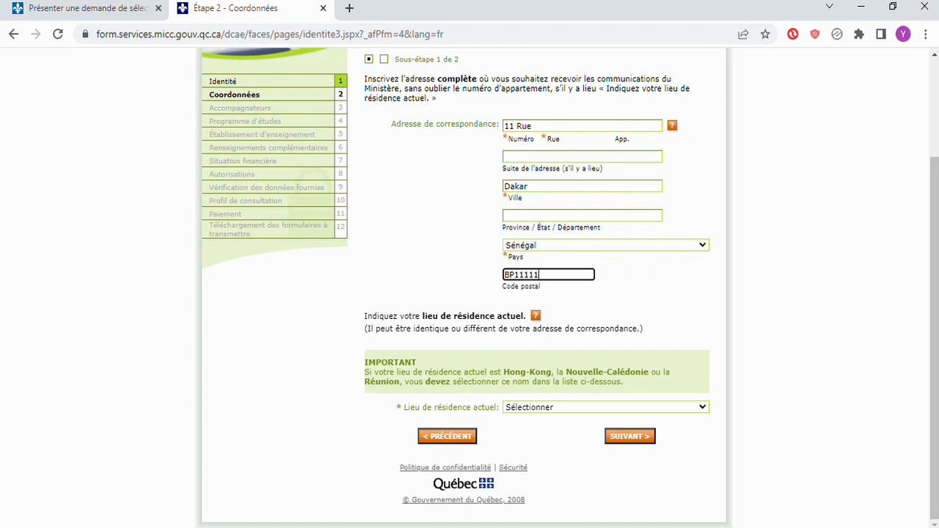
click(613, 329)
text(se)
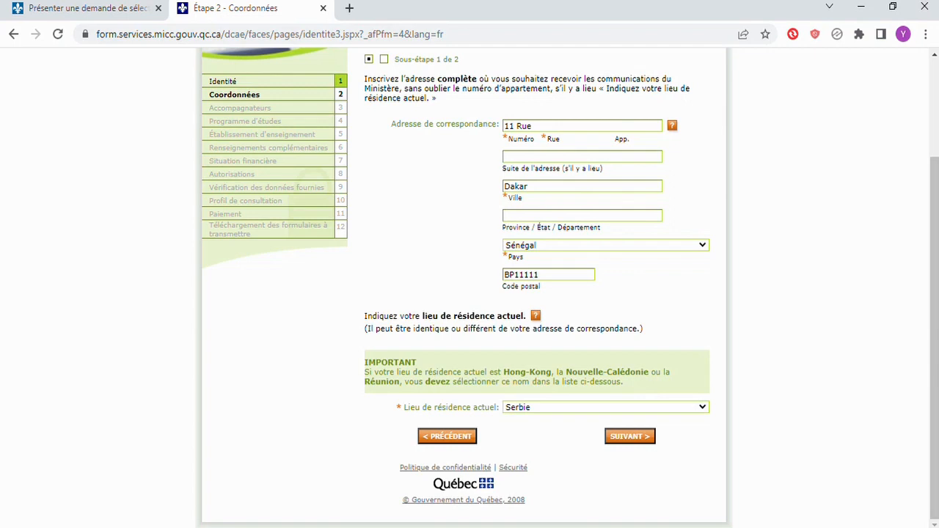
click(522, 385)
click(631, 437)
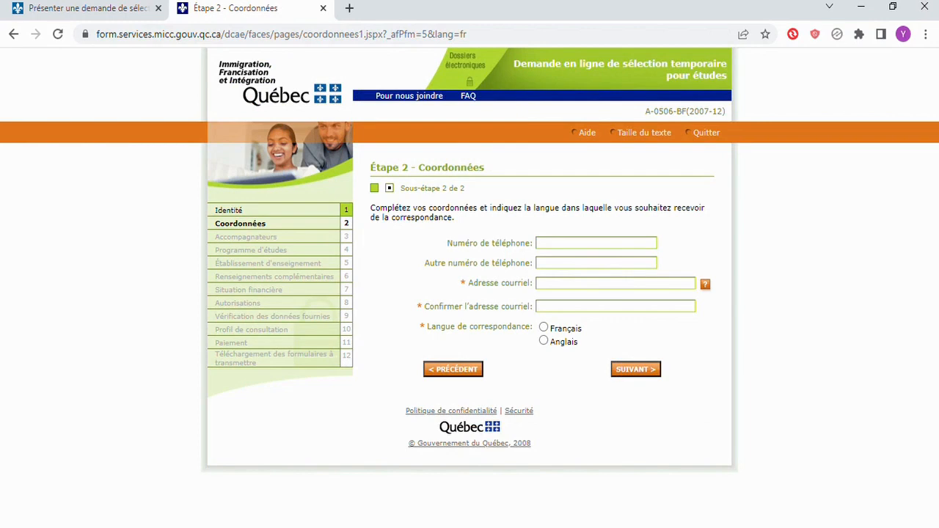
click(596, 243)
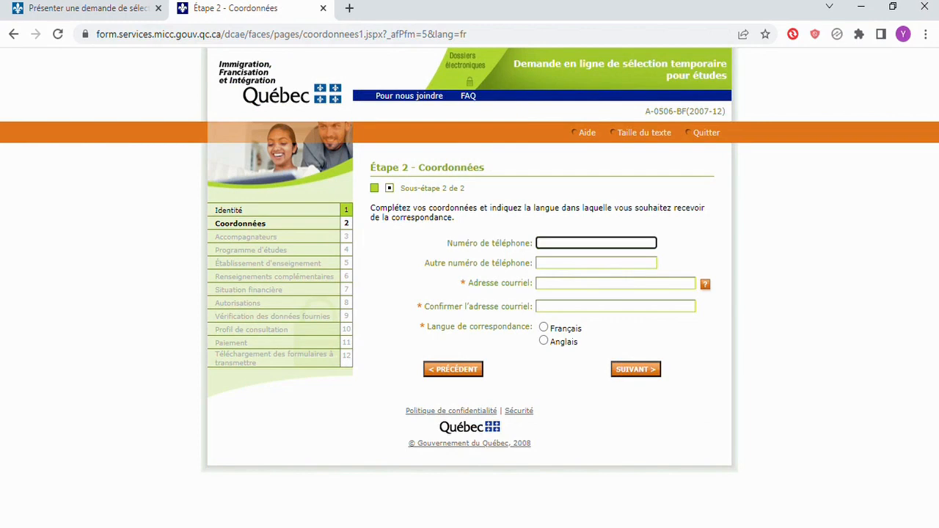
Enter the main phone number and the e-mail address
text(00221771234567)
click(596, 263)
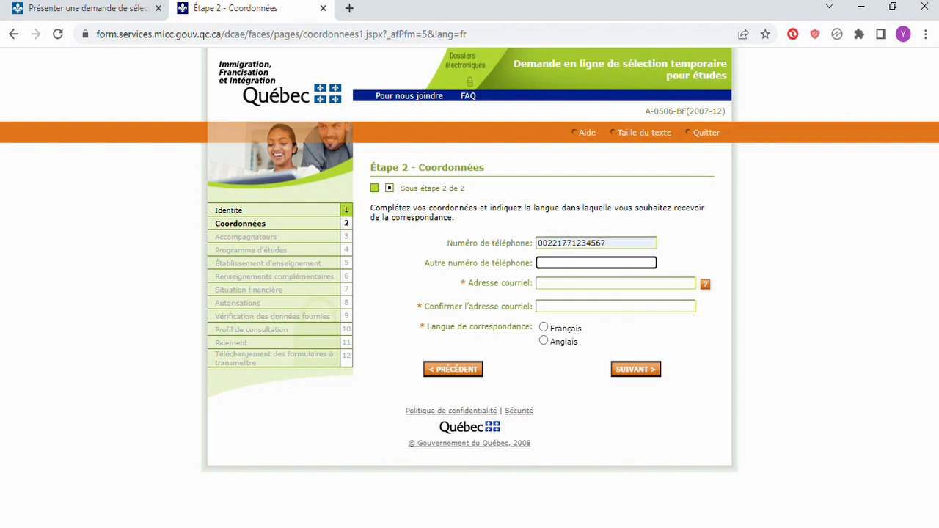
click(615, 284)
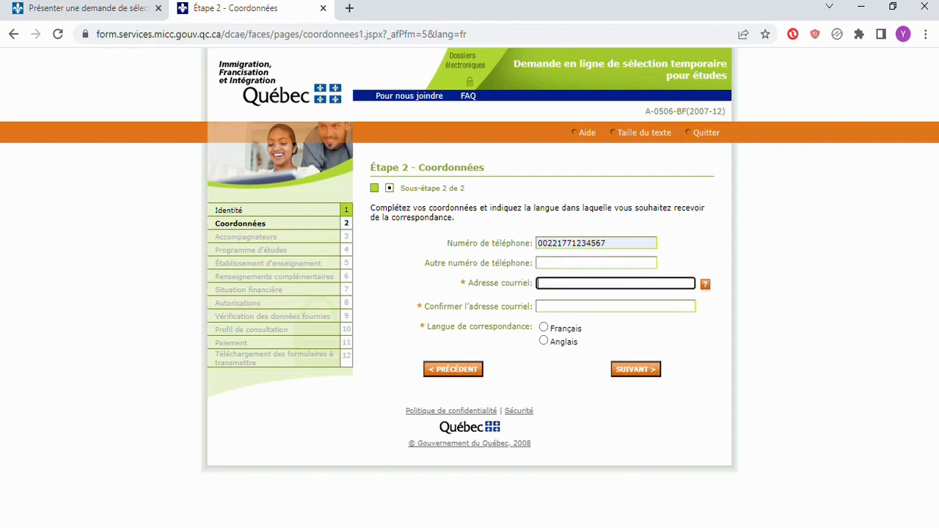
text(courriel)
text(@gmail.com)
key(Tab)
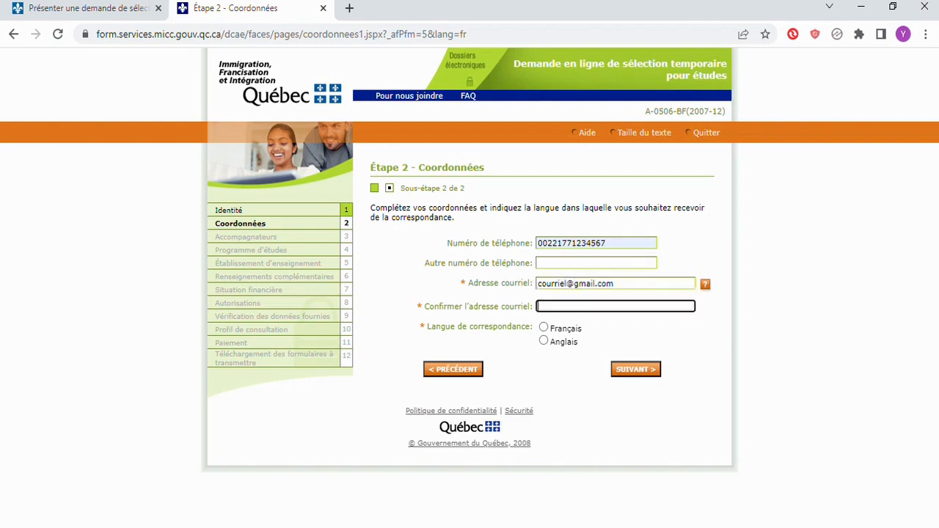
Paste the e-mail into the confirmation field, choose Français for correspondence, and continue to Étape 3
key(shift+Tab)
key(ctrl+c)
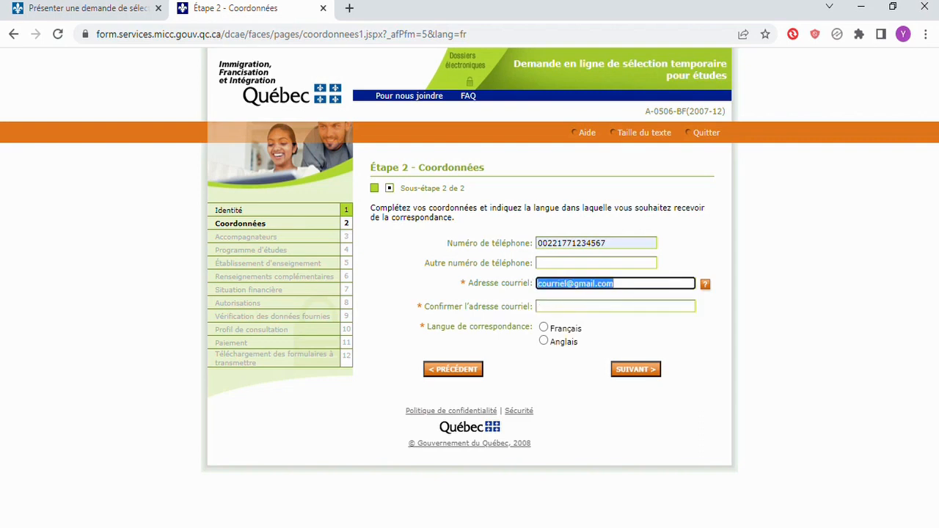
key(Tab)
key(ctrl+v)
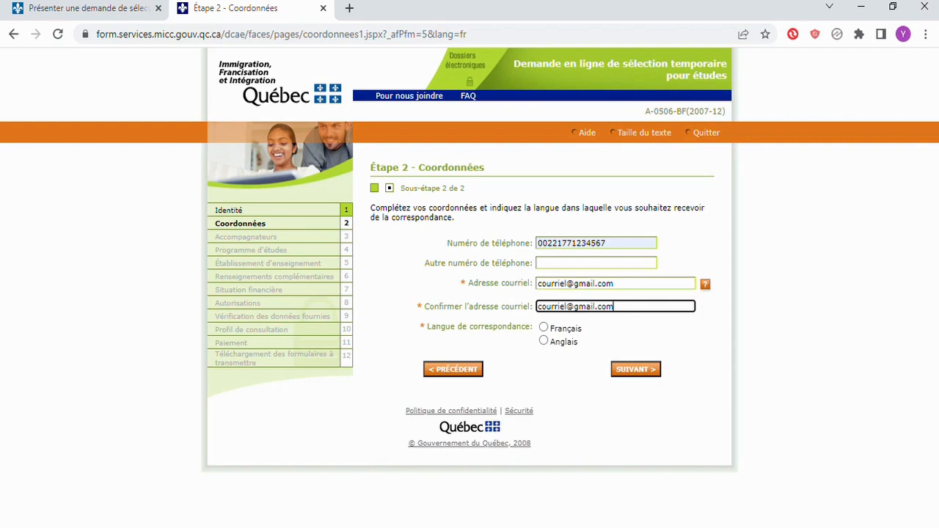
key(Tab)
key(space)
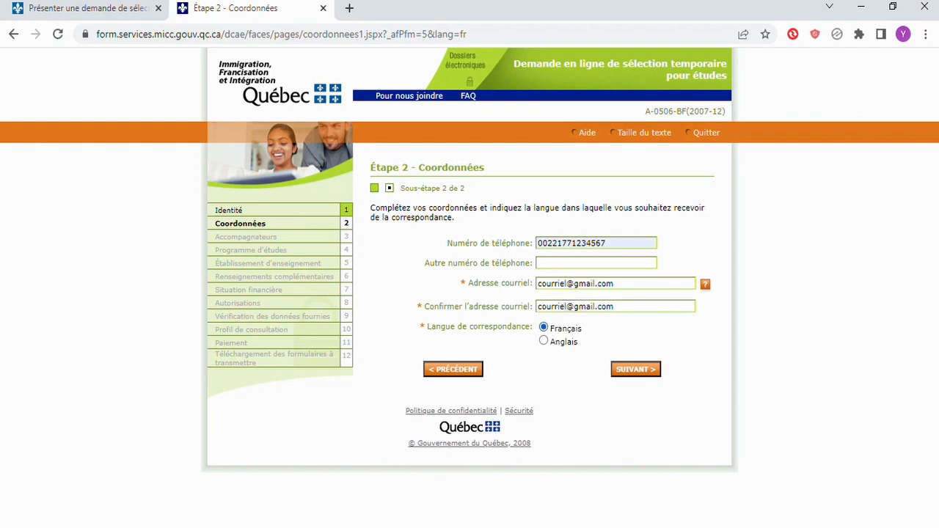
key(Return)
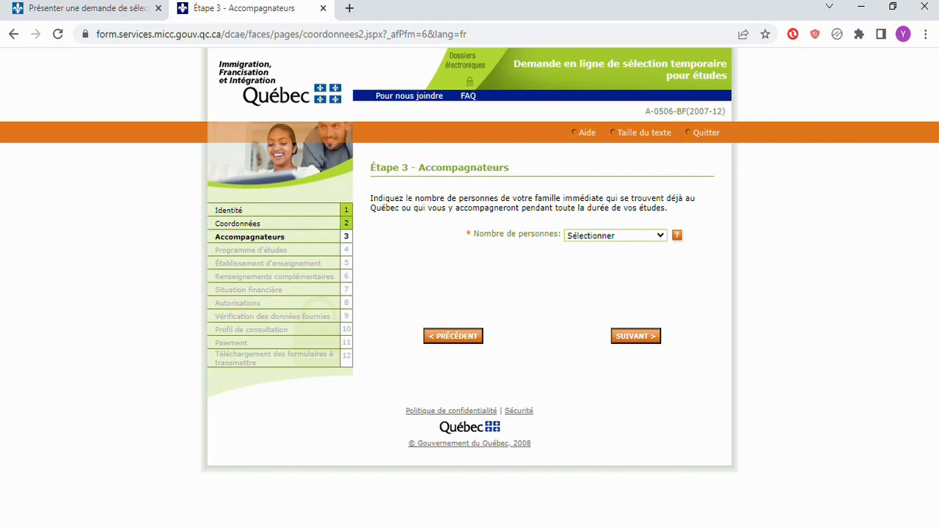
Set the number of accompanying persons to 0 and continue to Étape 4
click(588, 256)
click(636, 337)
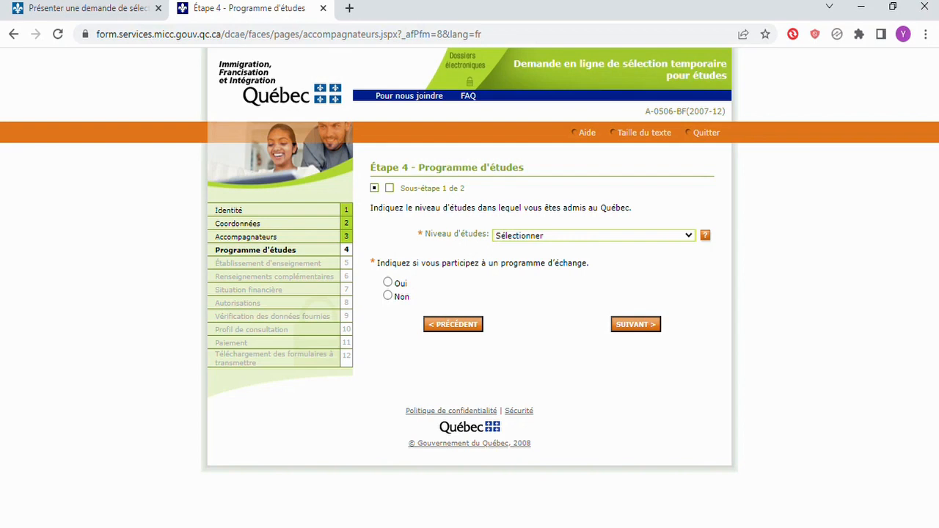
Answer Non to exchange program, pick Universitaire 1er cycle / Professionnel, enter program 'affaires', and continue
click(388, 296)
click(636, 324)
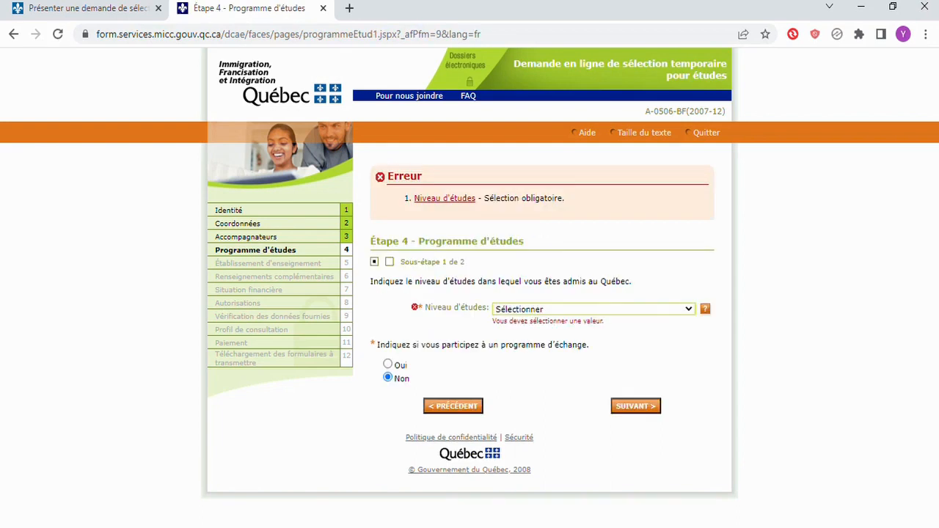
click(594, 309)
click(593, 309)
scroll(469, 293, down, 1)
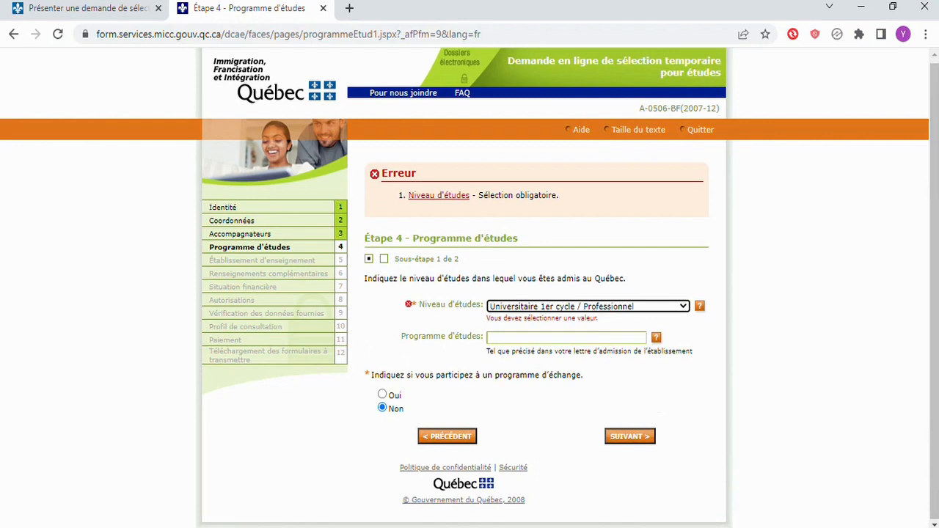
click(567, 338)
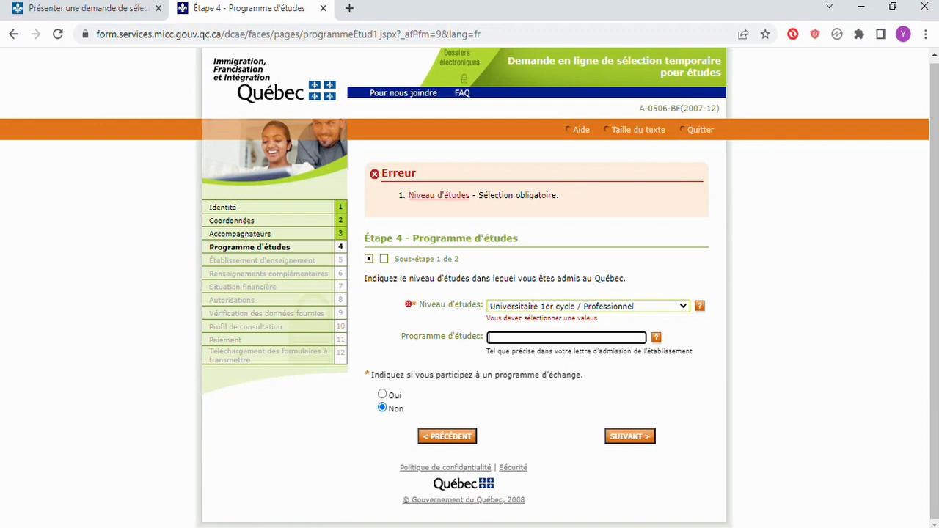
text(affaires)
click(630, 437)
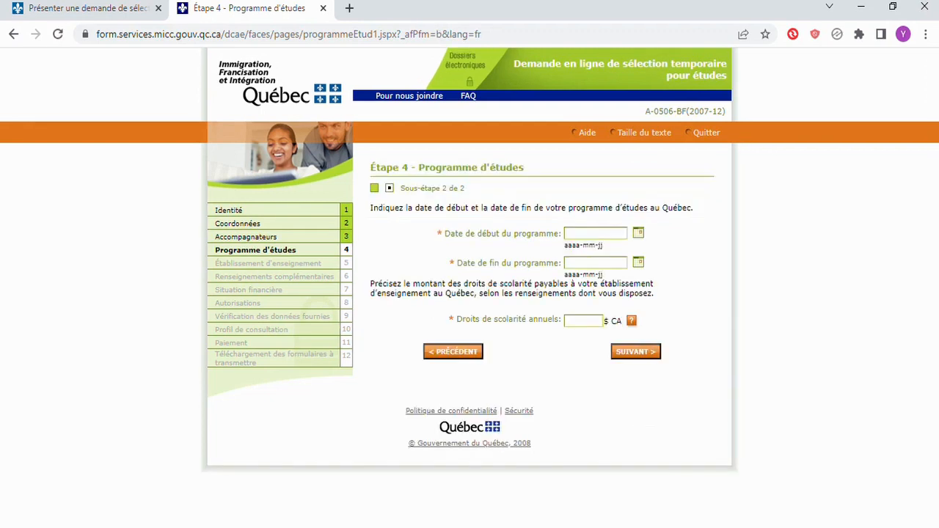
Enter program start date 2023-09-01 and end date 2026-09-01
click(596, 233)
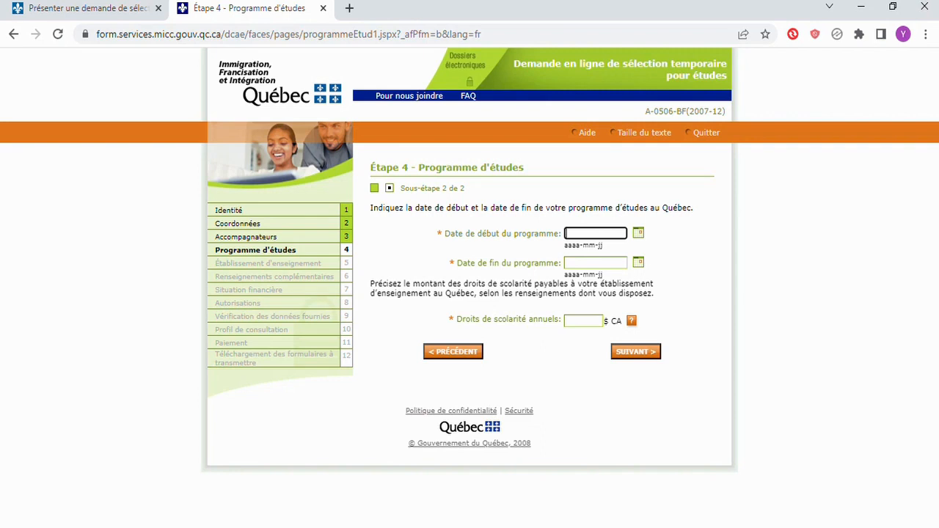
text(2023-09-01)
click(595, 263)
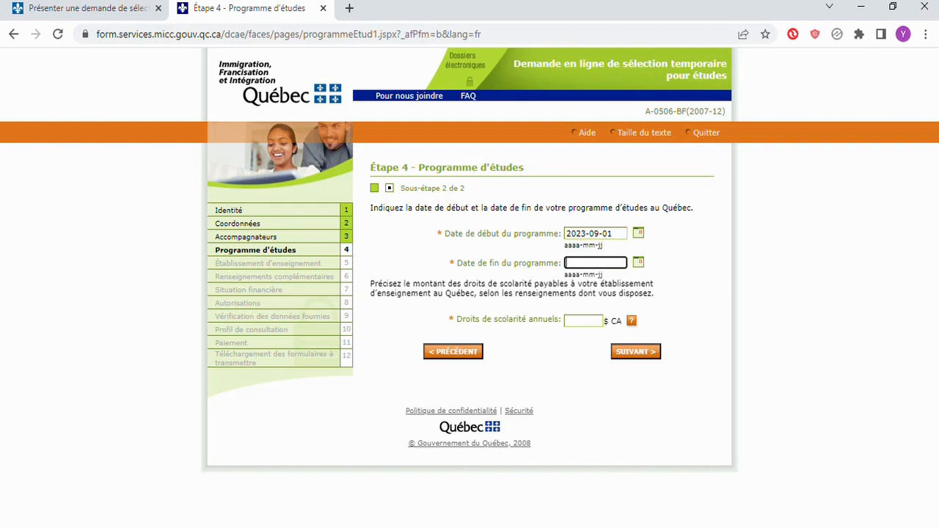
text(2026-09-01)
Enter annual tuition of 25000 $ CA and submit to reach Étape 5
key(Tab)
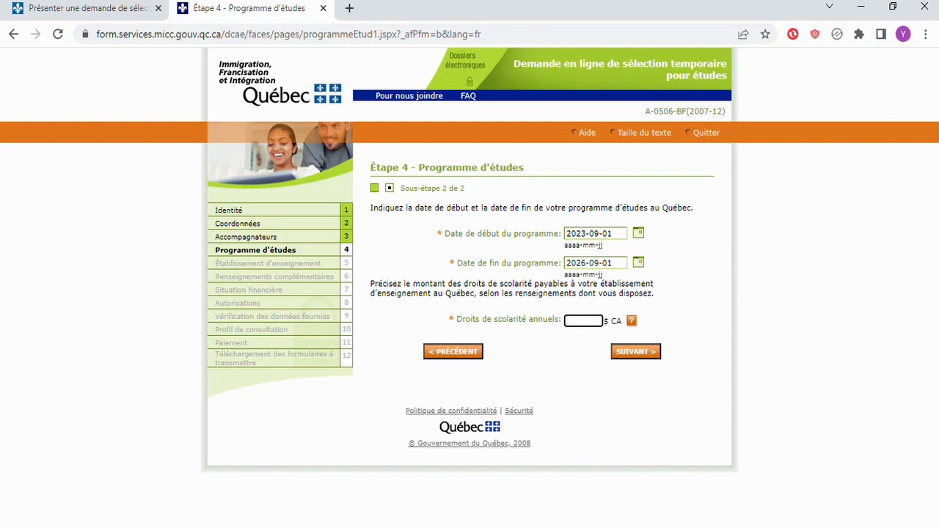
text(25000)
key(Return)
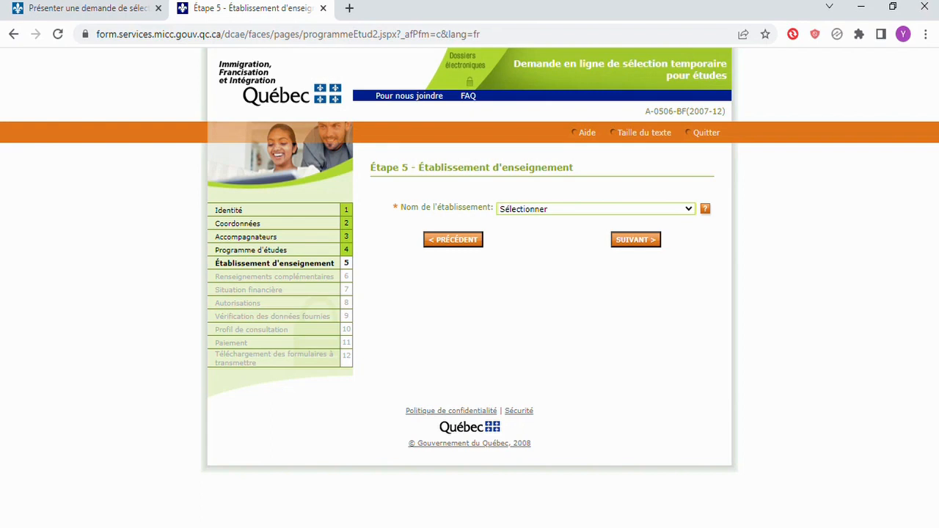
Pick HEC Montréal as the establishment and advance to Étape 6
click(596, 209)
click(636, 240)
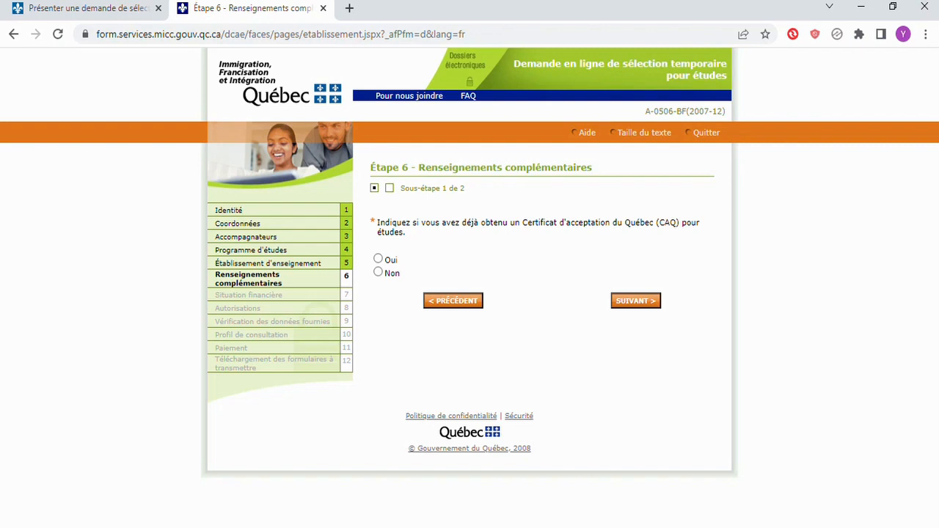
Preview the previous-CAQ fields with Oui, then answer Non and go to sub-step 2 of 2
click(378, 258)
click(374, 272)
click(378, 260)
scroll(470, 293, down, 2)
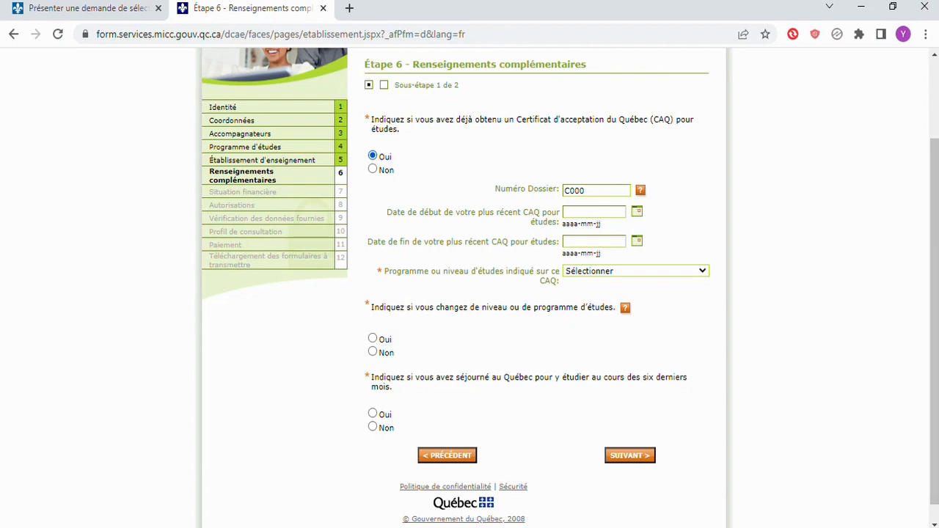
click(373, 168)
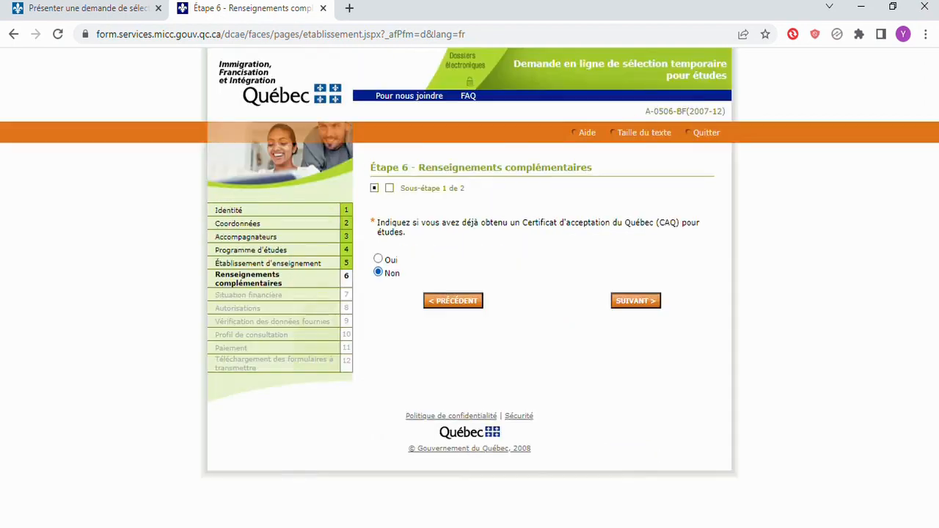
click(635, 300)
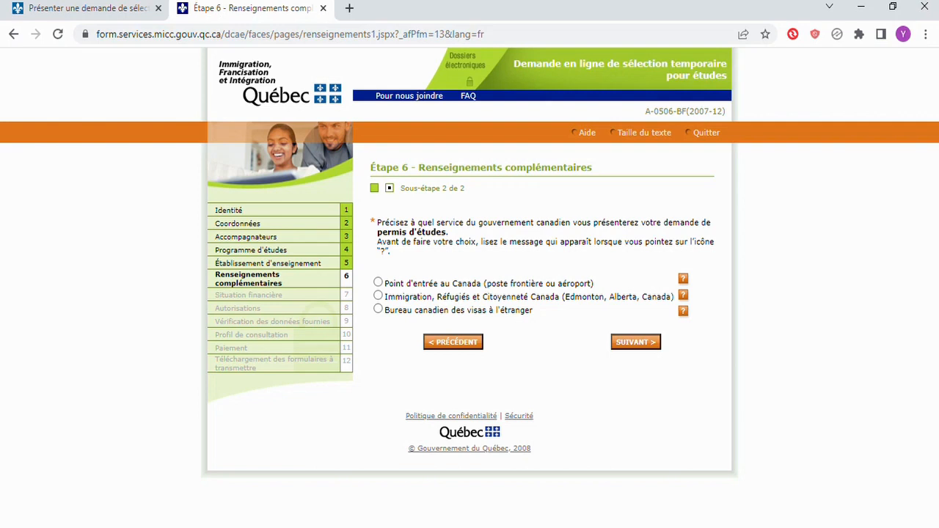
Choose Dakar from the 'Liste complète des BCV' visa offices and advance to Étape 7
click(378, 309)
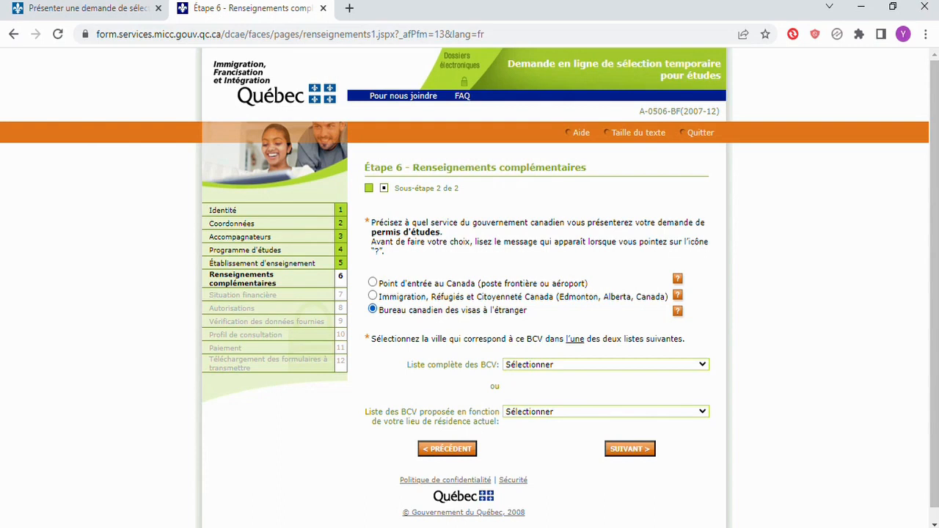
scroll(470, 294, down, 1)
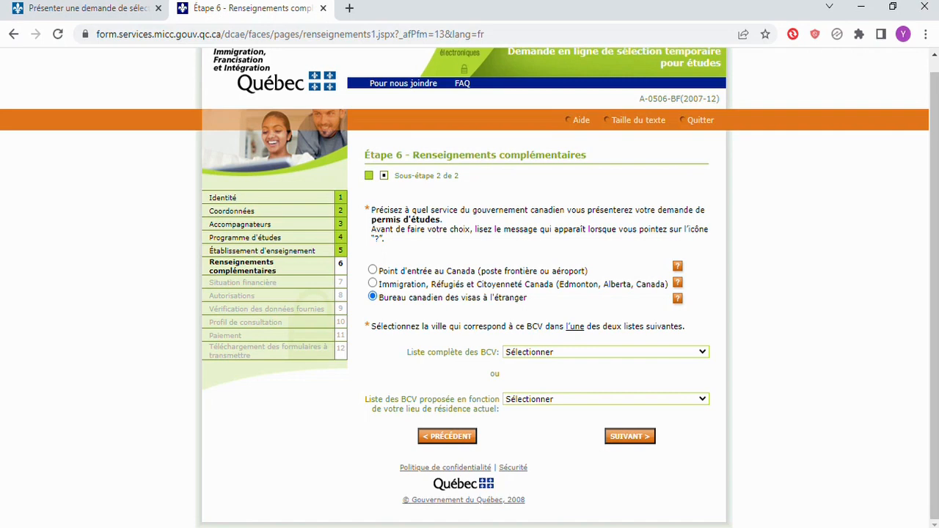
click(606, 352)
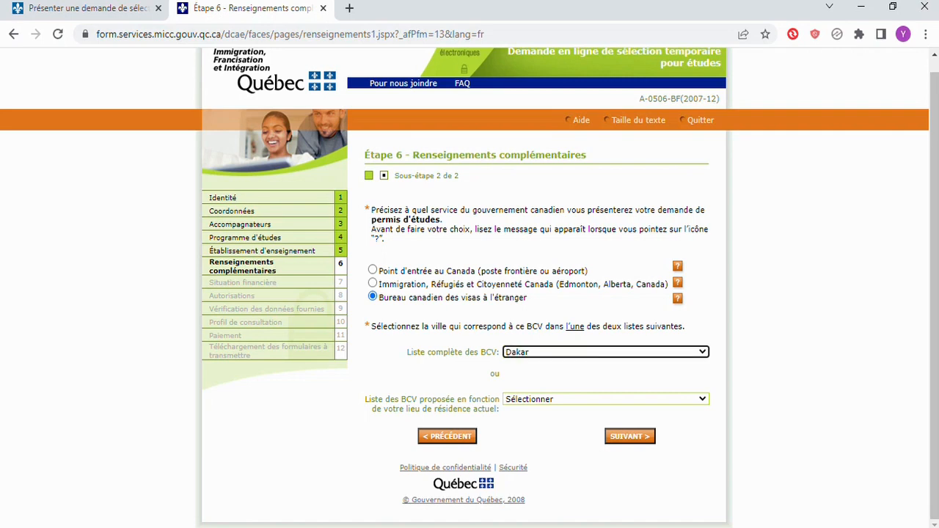
click(631, 436)
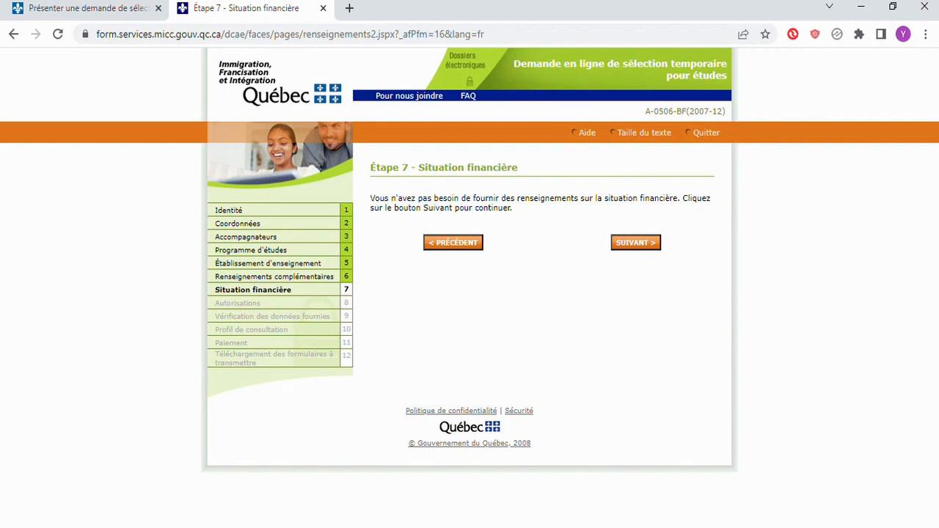
Pass the financial situation step and answer Oui to sharing CAQ details with the school
click(636, 243)
scroll(470, 294, down, 1)
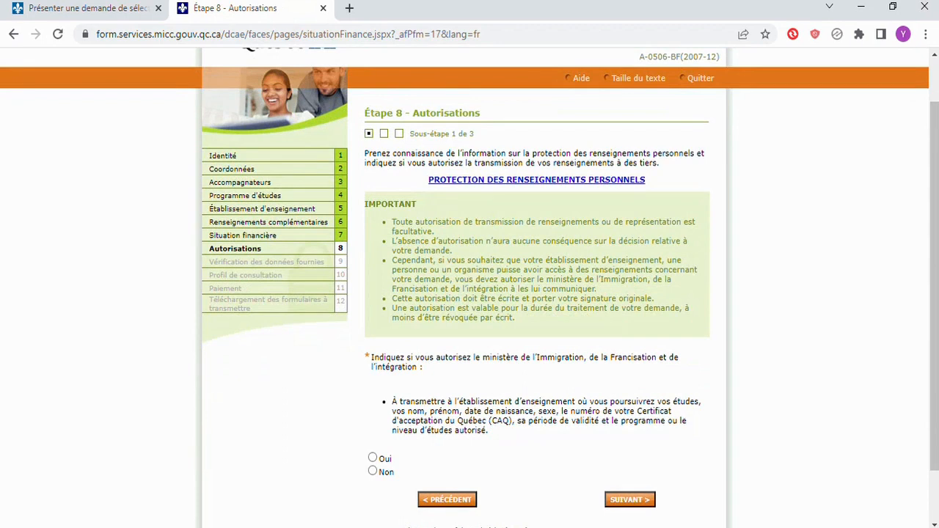
scroll(469, 294, down, 1)
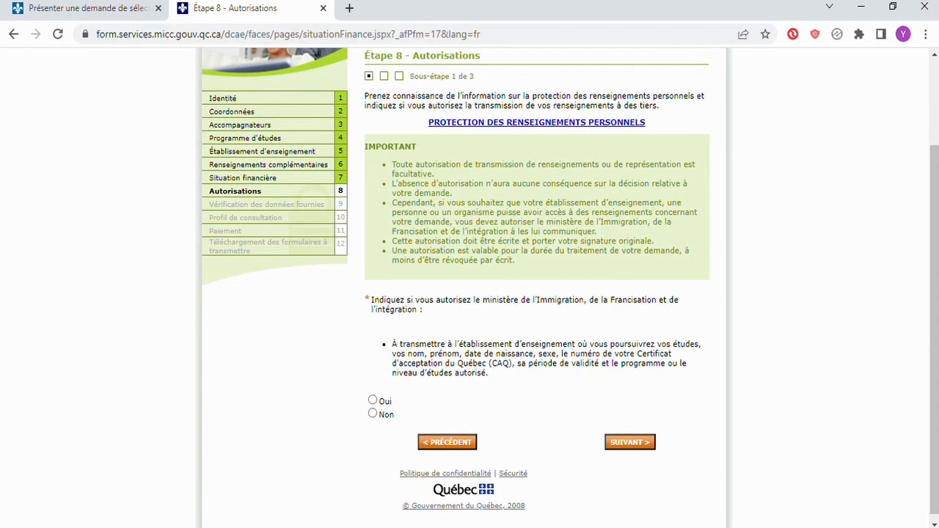
click(373, 400)
On authorization sub-step 2, answer Non to third-person transmission and go to sub-step 3
click(631, 443)
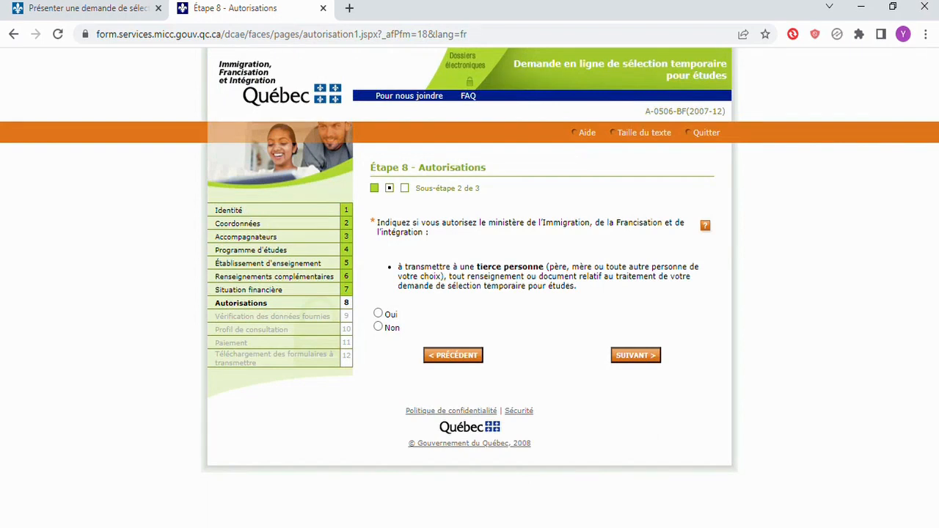
click(378, 313)
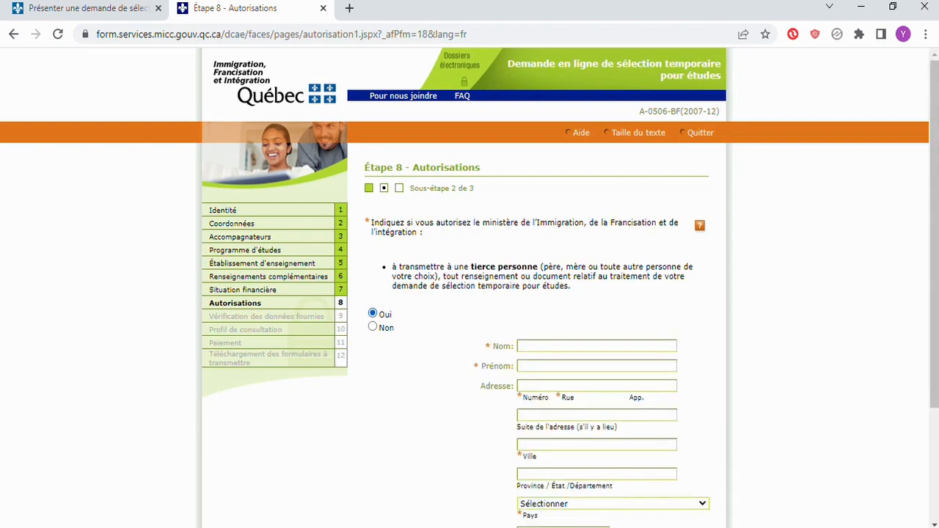
scroll(470, 294, down, 2)
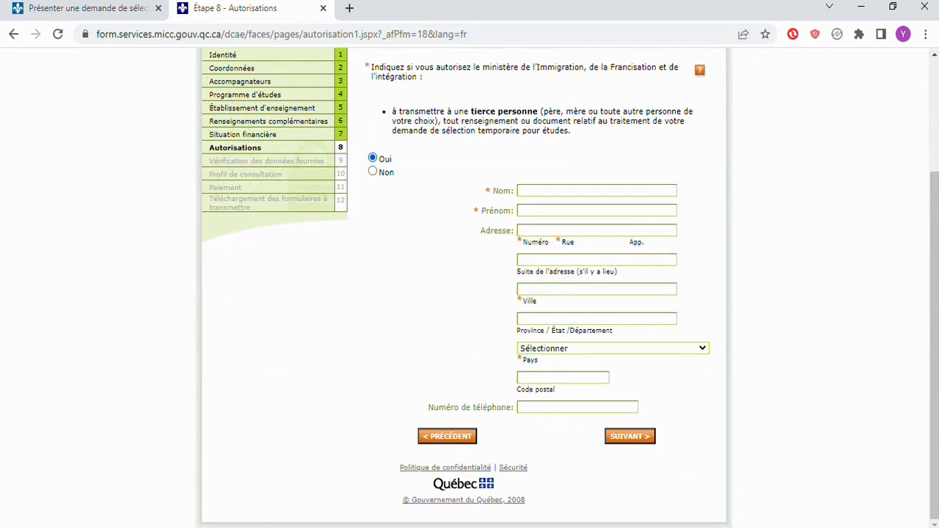
scroll(469, 293, up, 2)
click(373, 290)
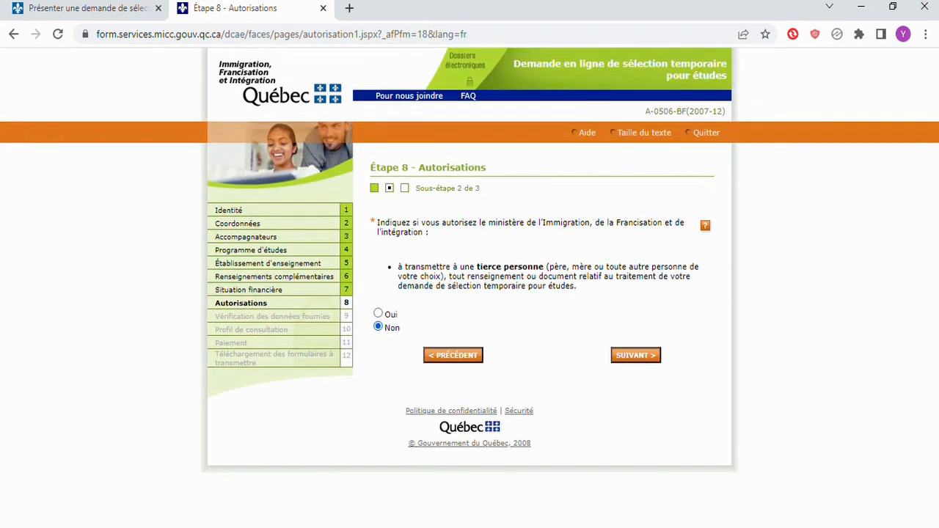
click(635, 355)
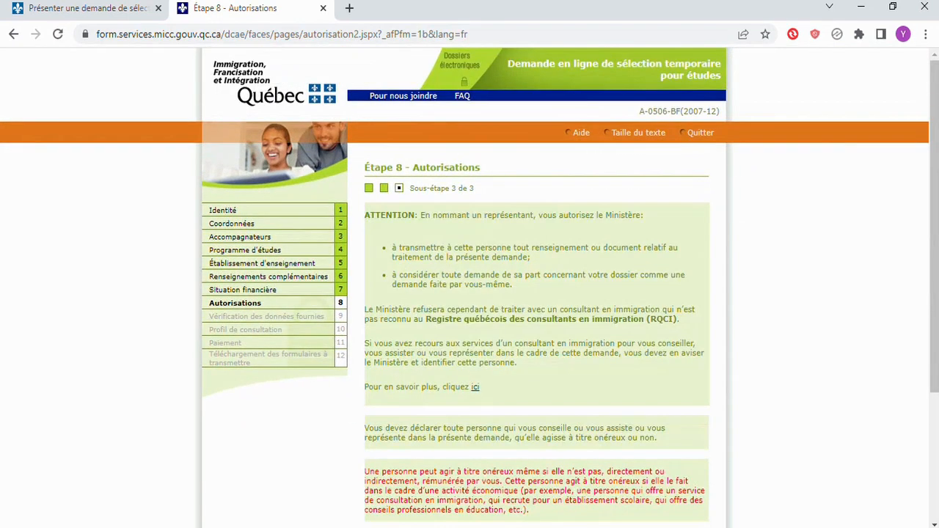
Preview the representative fields with Oui, then answer Non and continue to Étape 9 verification
scroll(470, 293, down, 2)
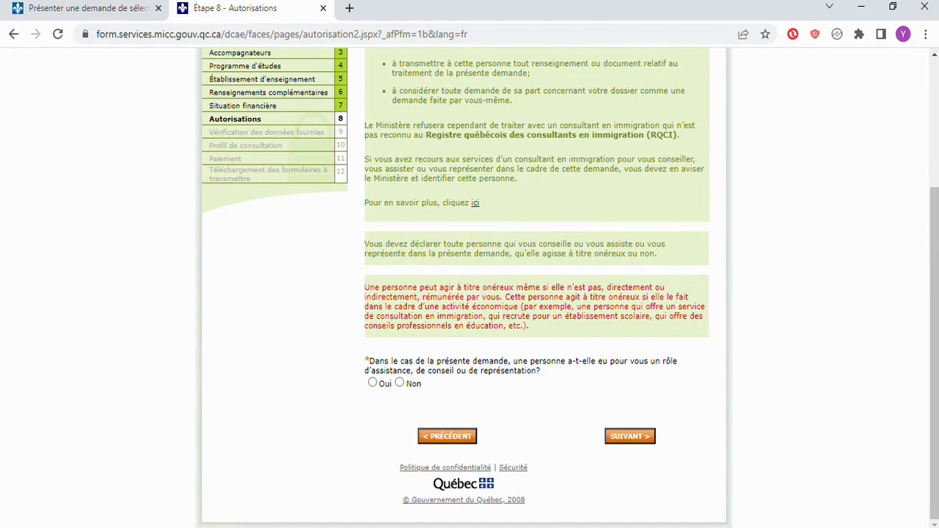
click(372, 383)
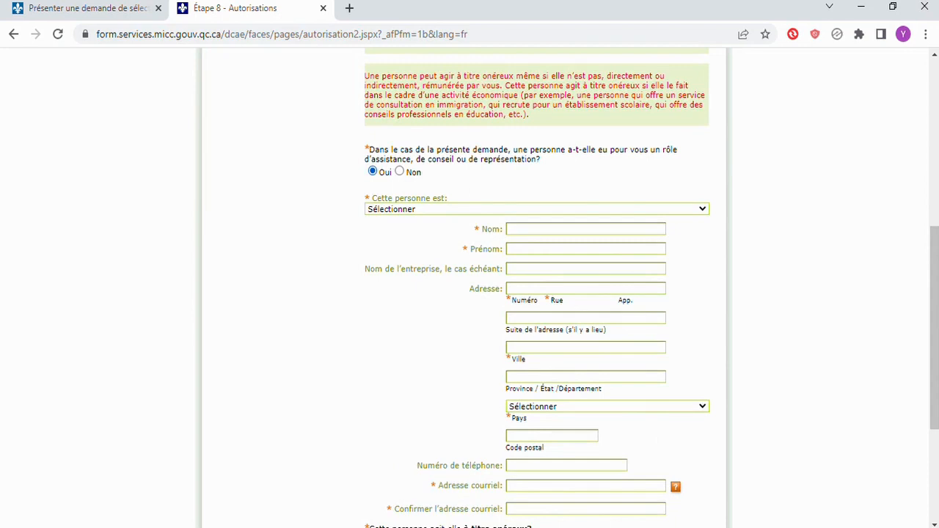
scroll(470, 294, down, 2)
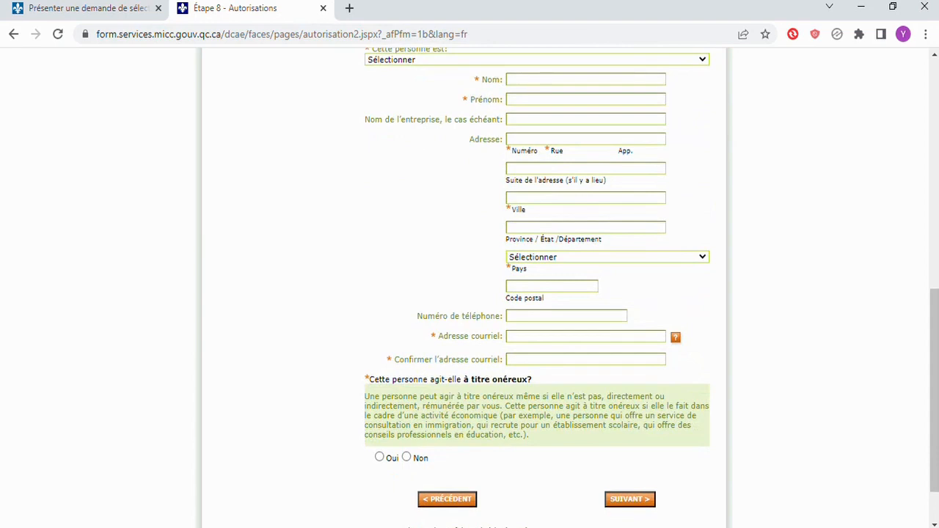
scroll(470, 294, up, 2)
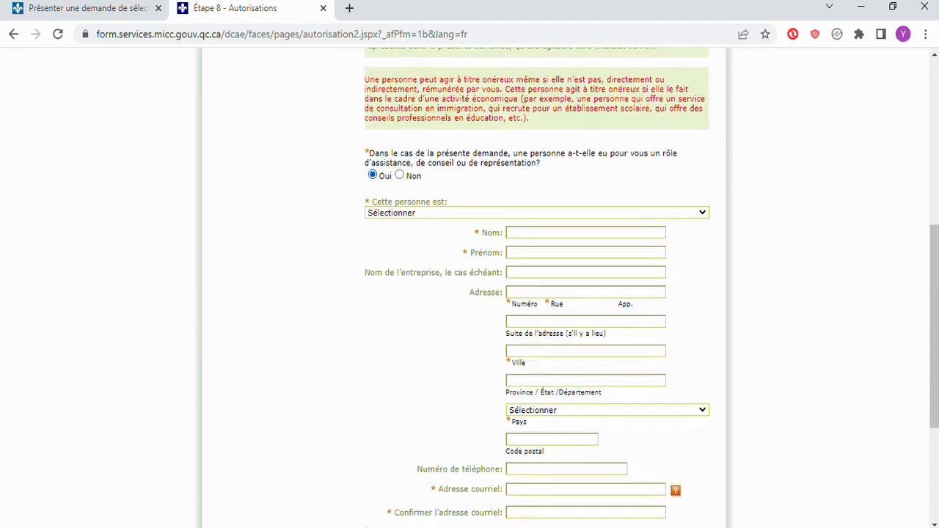
click(399, 175)
scroll(470, 294, down, 1)
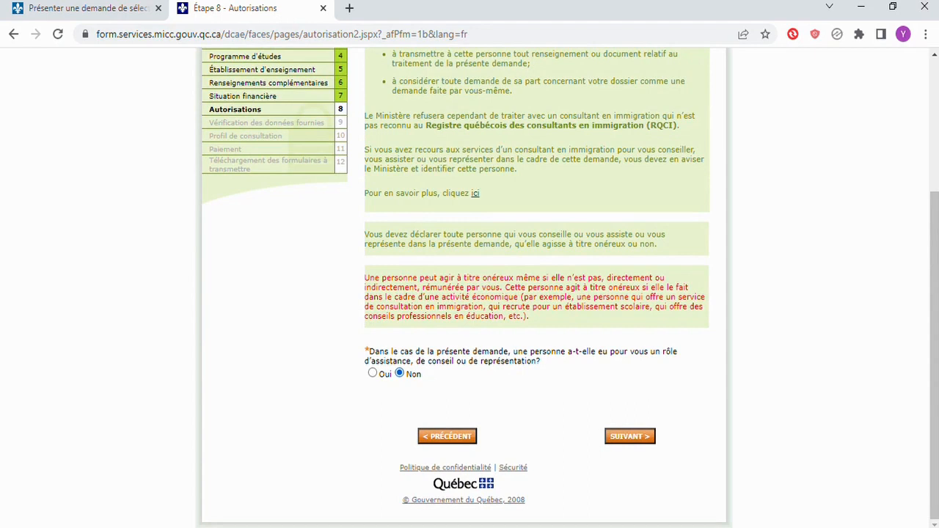
click(630, 436)
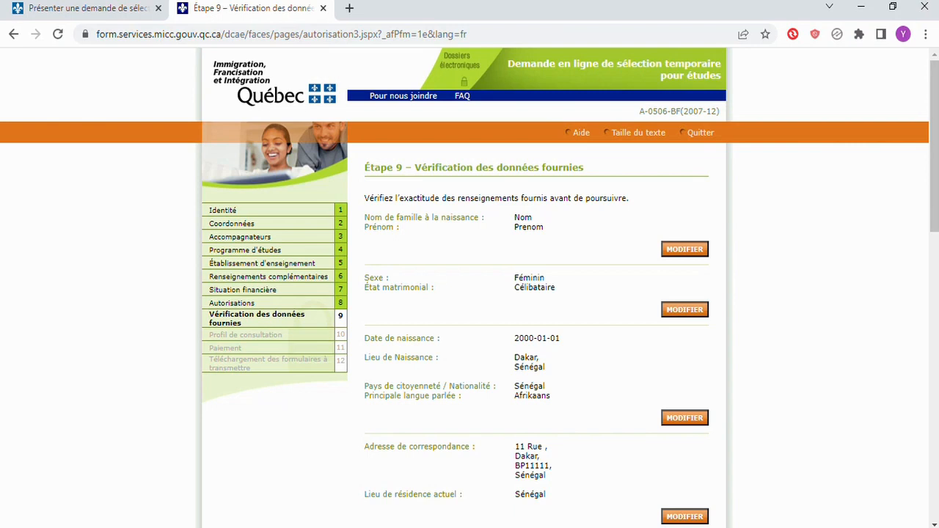
Review the Étape 9 summary and reopen the correspondence address via MODIFIER
scroll(470, 294, down, 6)
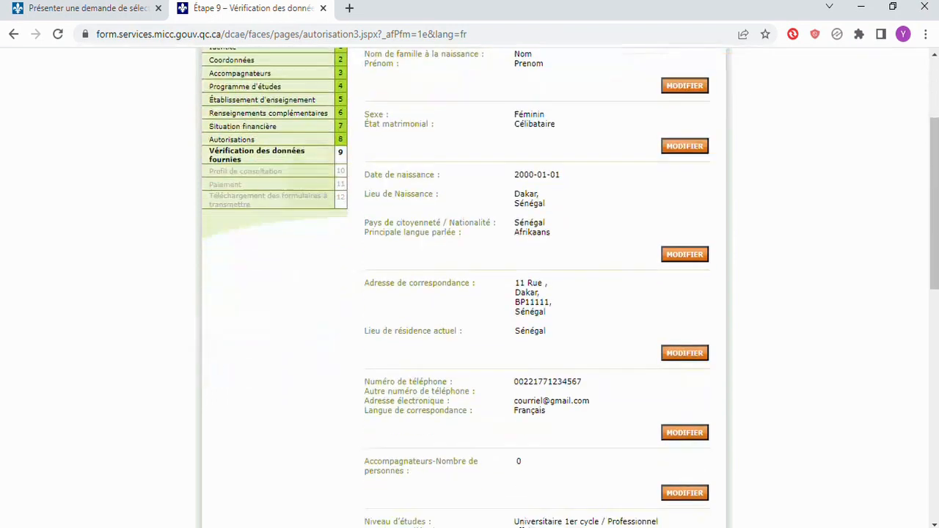
scroll(470, 293, down, 5)
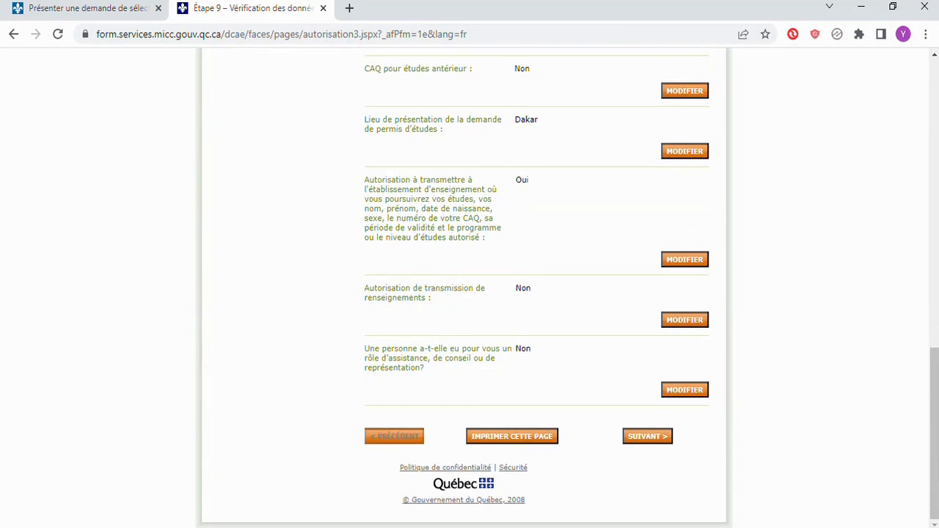
scroll(469, 294, up, 11)
scroll(469, 294, down, 3)
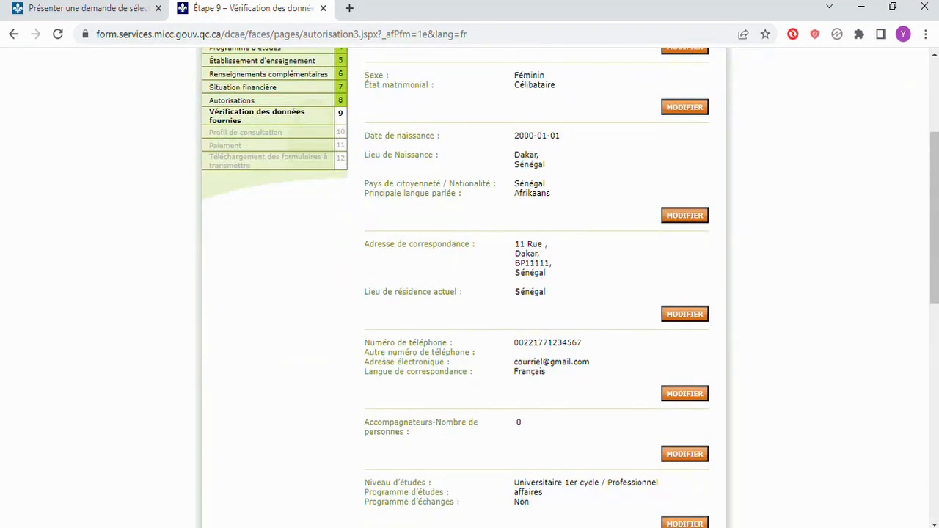
scroll(470, 294, down, 1)
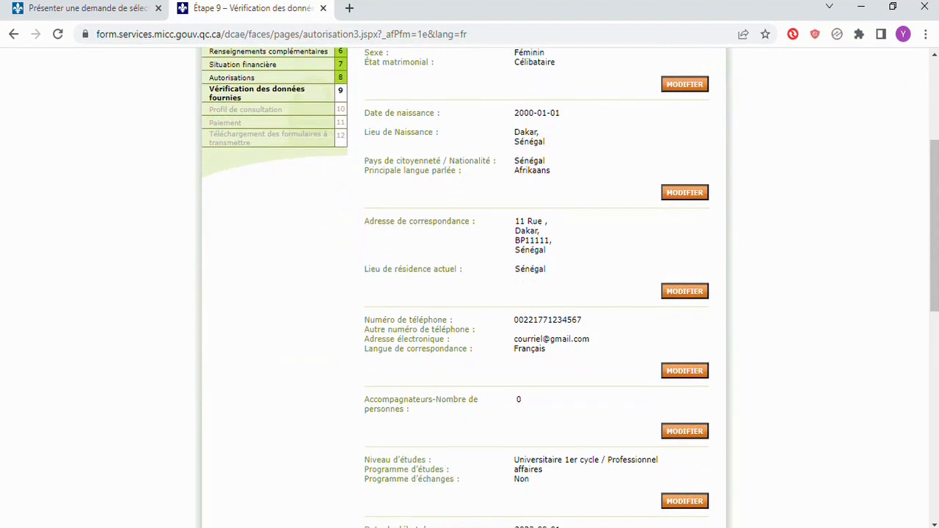
click(685, 291)
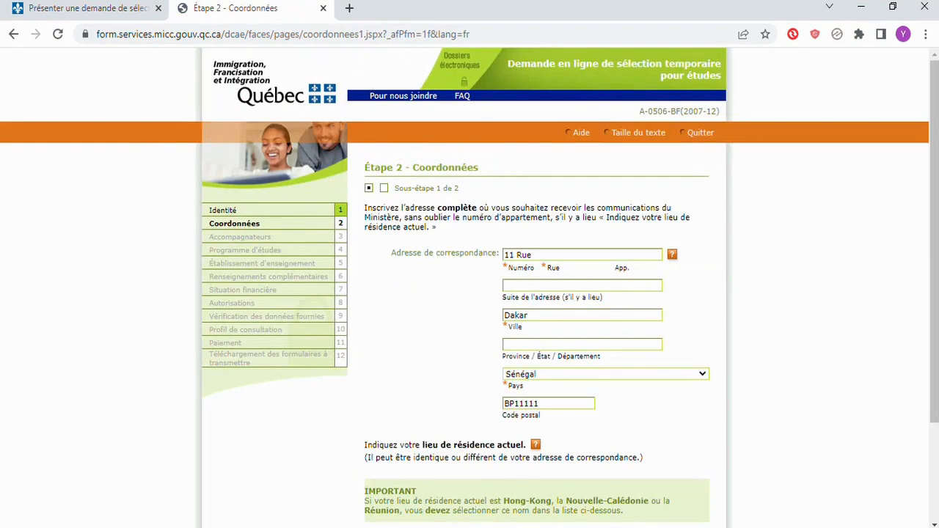
Advance unchanged through contact details, accompanying persons, study program, institution and additional information
scroll(685, 291, down, 3)
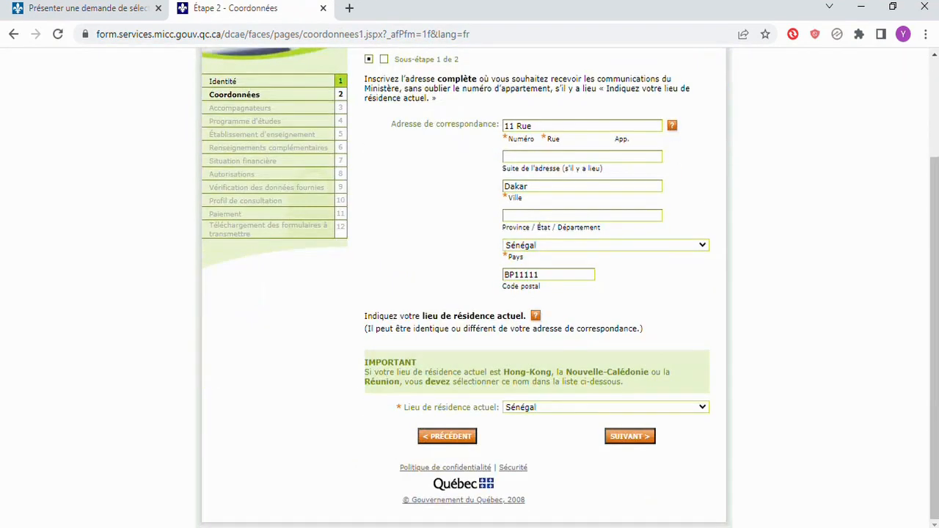
click(630, 436)
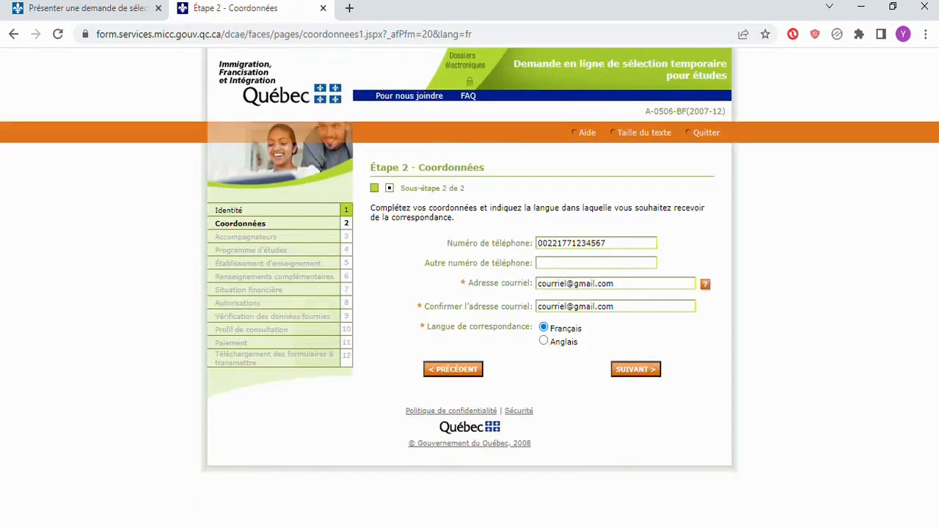
click(635, 369)
click(636, 336)
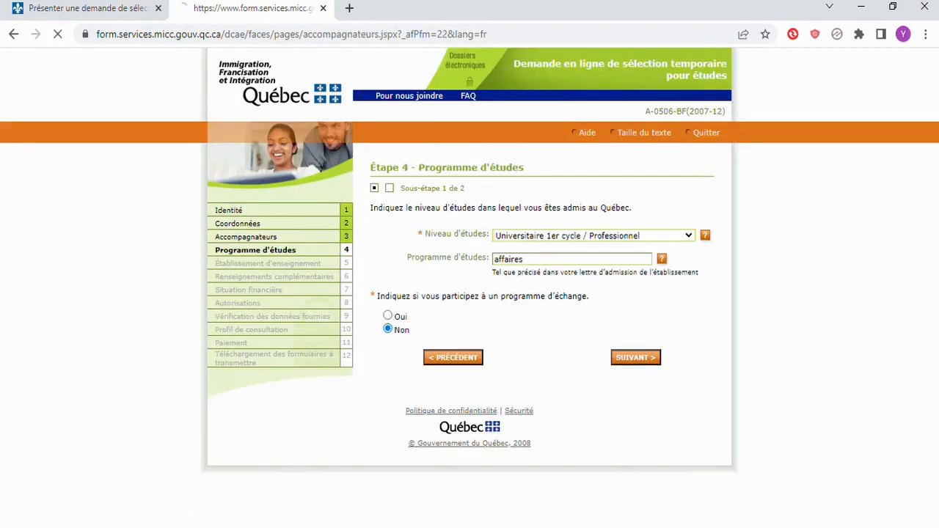
click(635, 358)
click(636, 353)
click(636, 240)
click(635, 301)
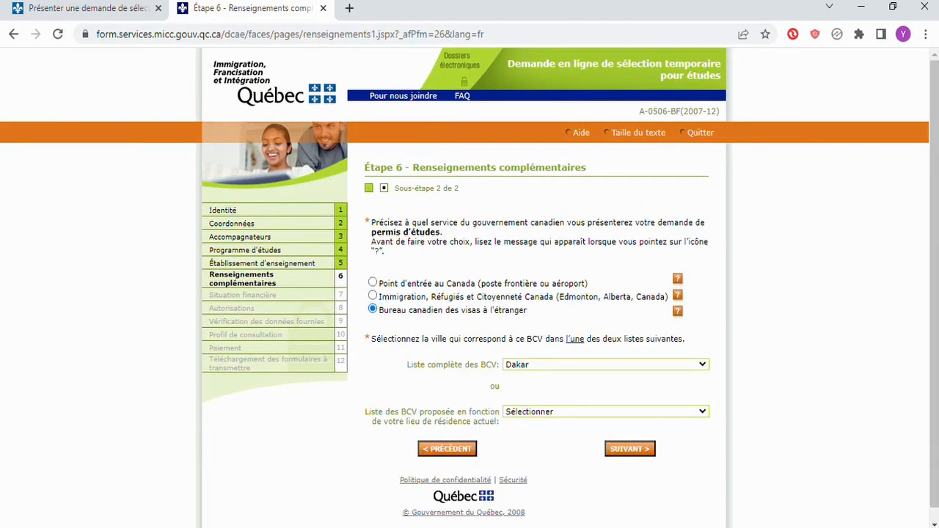
Continue unchanged through the financial situation and authorization sub-steps back to Étape 9
click(630, 449)
click(636, 242)
scroll(469, 293, down, 2)
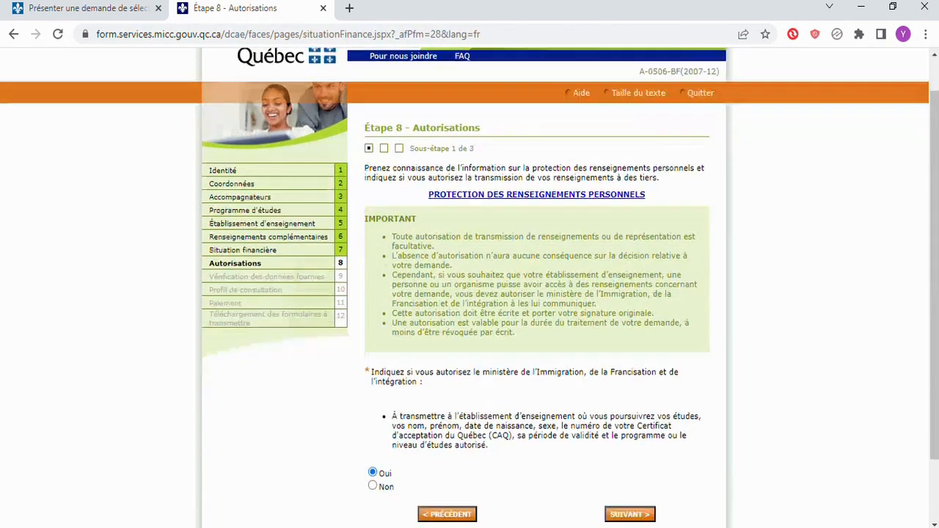
click(630, 436)
click(636, 355)
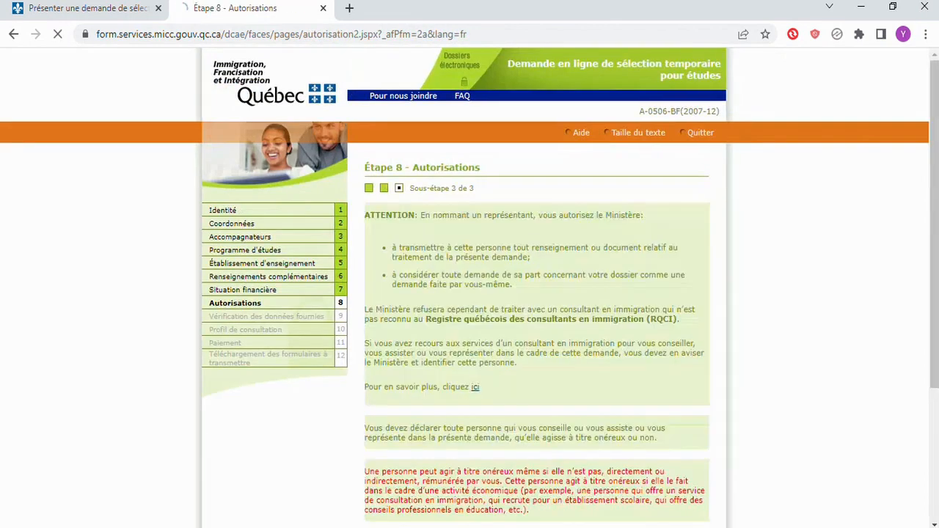
scroll(625, 367, down, 5)
click(624, 436)
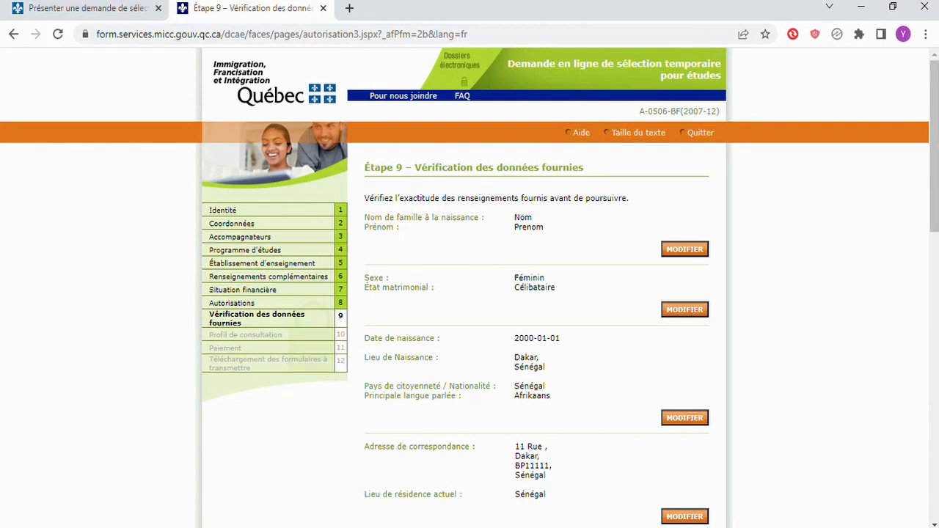
Scroll to the end of the verification summary and proceed to Étape 10 Profil de consultation
scroll(470, 294, down, 15)
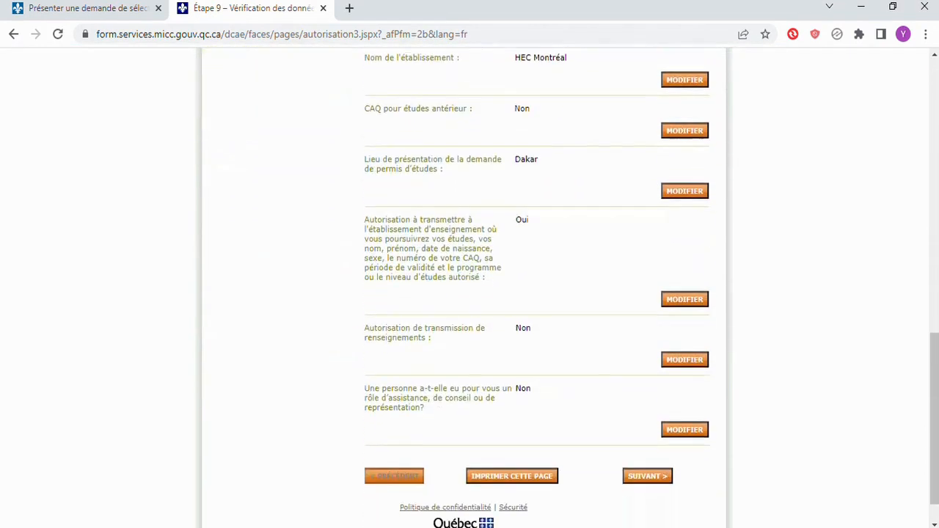
scroll(470, 293, down, 1)
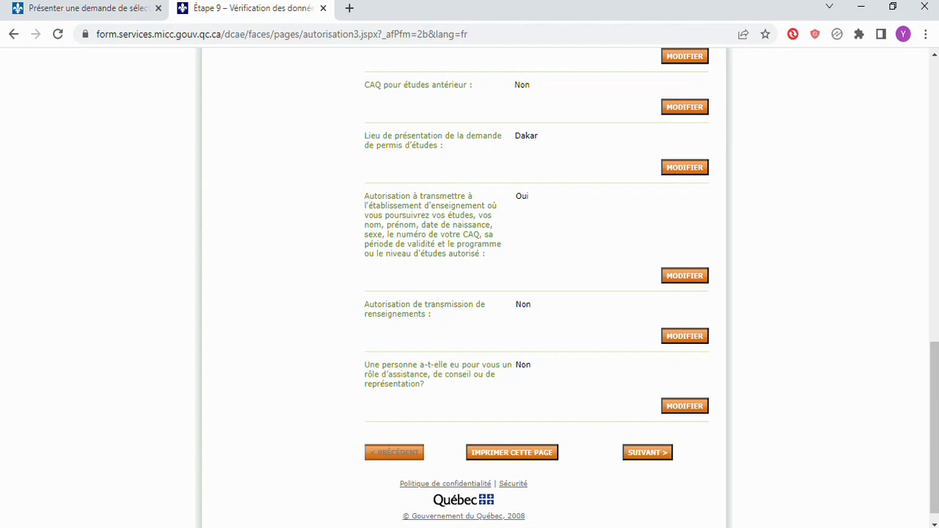
click(647, 452)
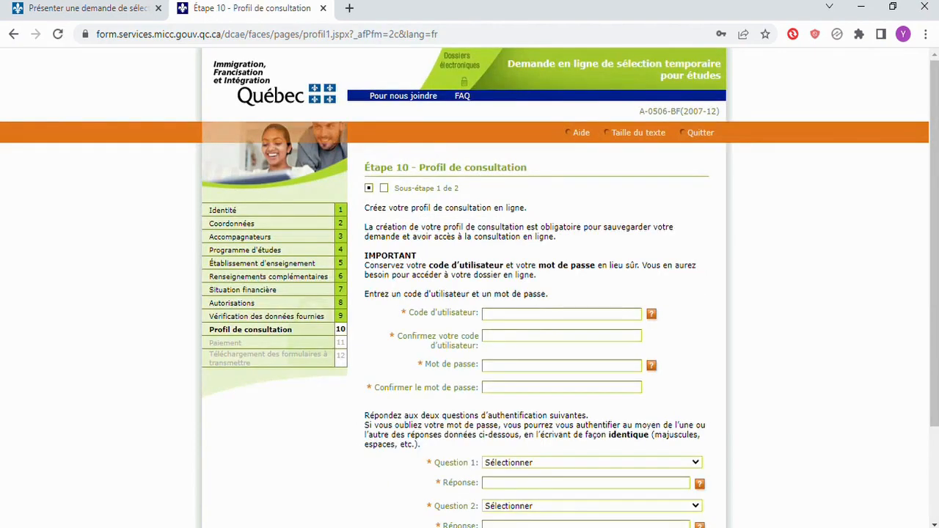
scroll(469, 294, down, 2)
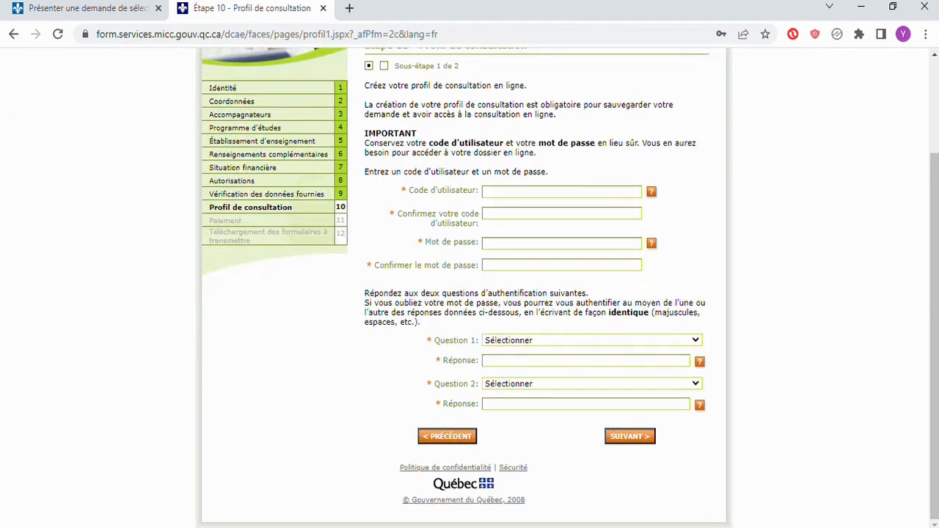
scroll(470, 294, up, 2)
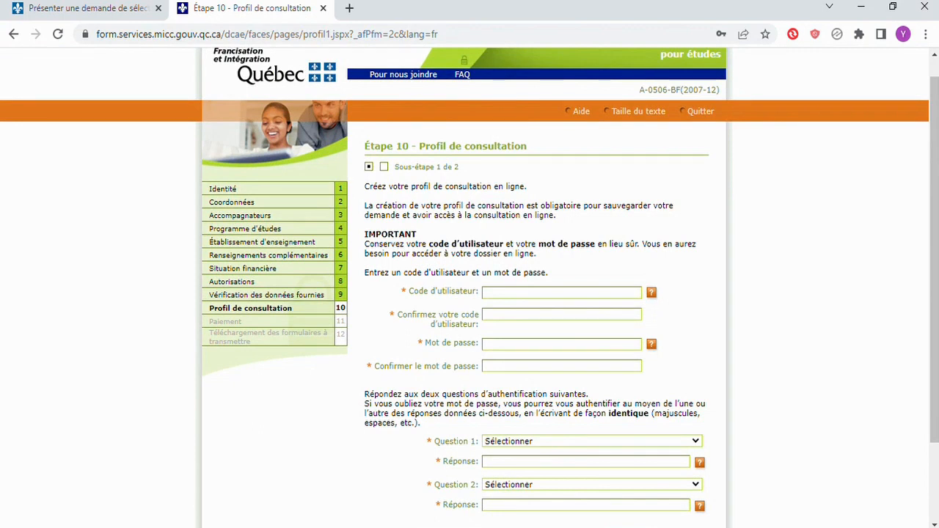
scroll(470, 294, down, 2)
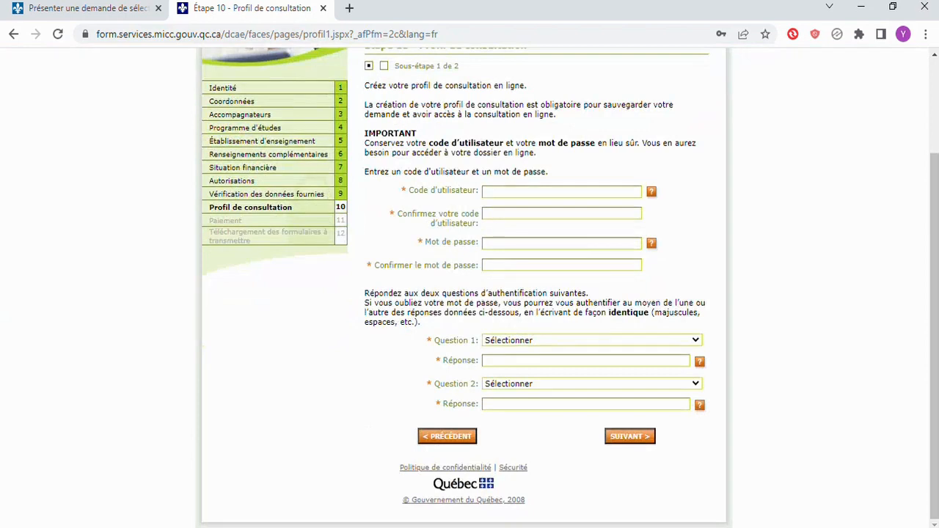